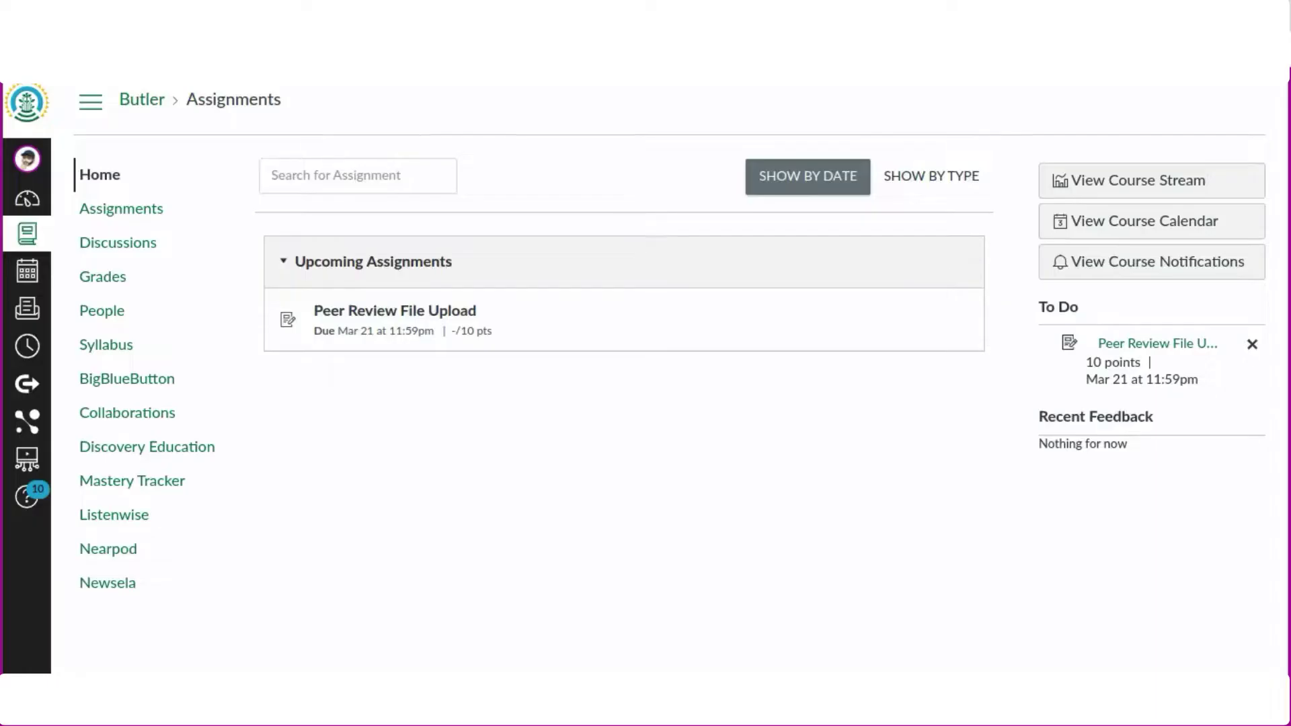
Start a submission for Peer Review File Upload using the Google Drive (LTI 1.3) option.
left_click(391, 317)
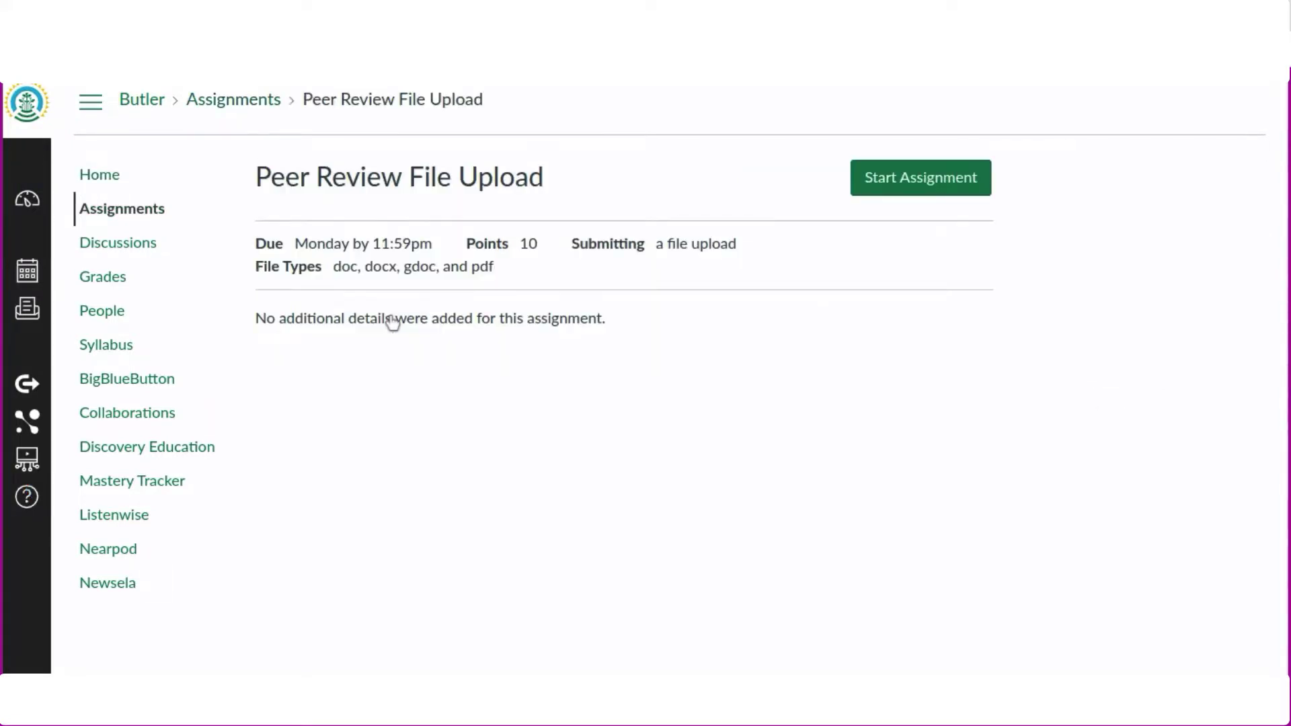
left_click(936, 177)
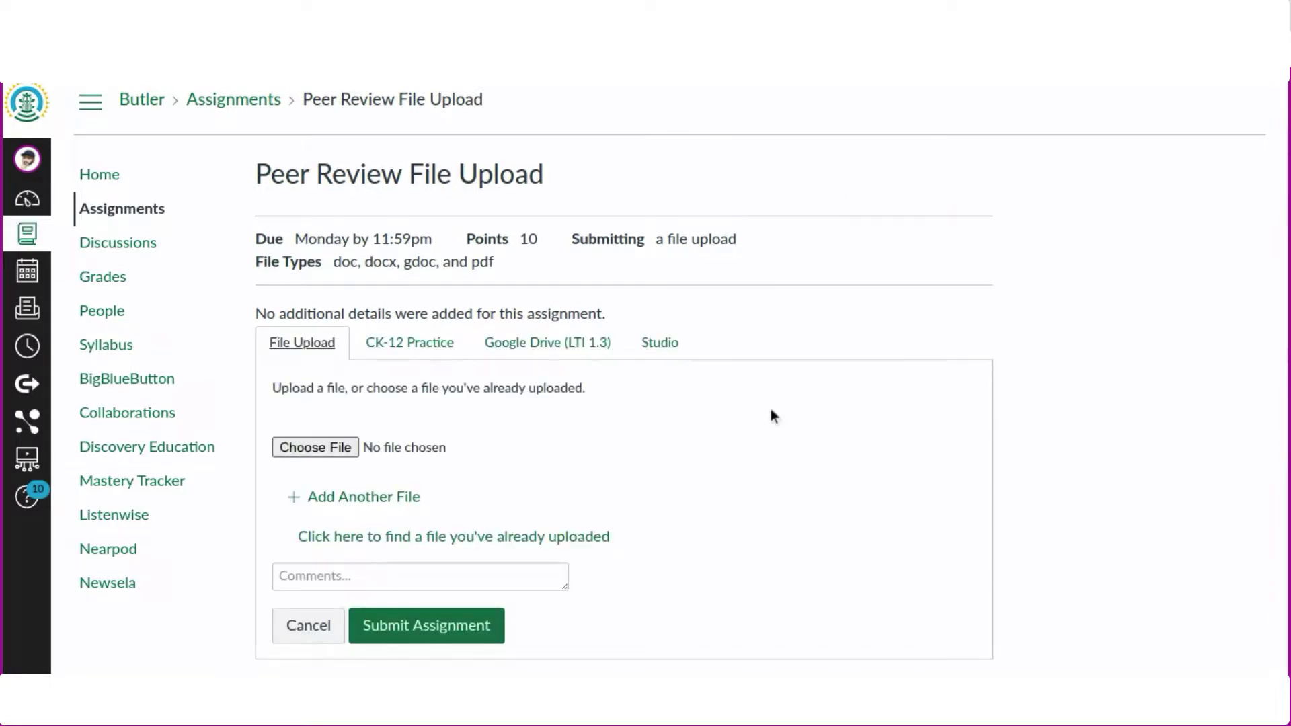
left_click(604, 345)
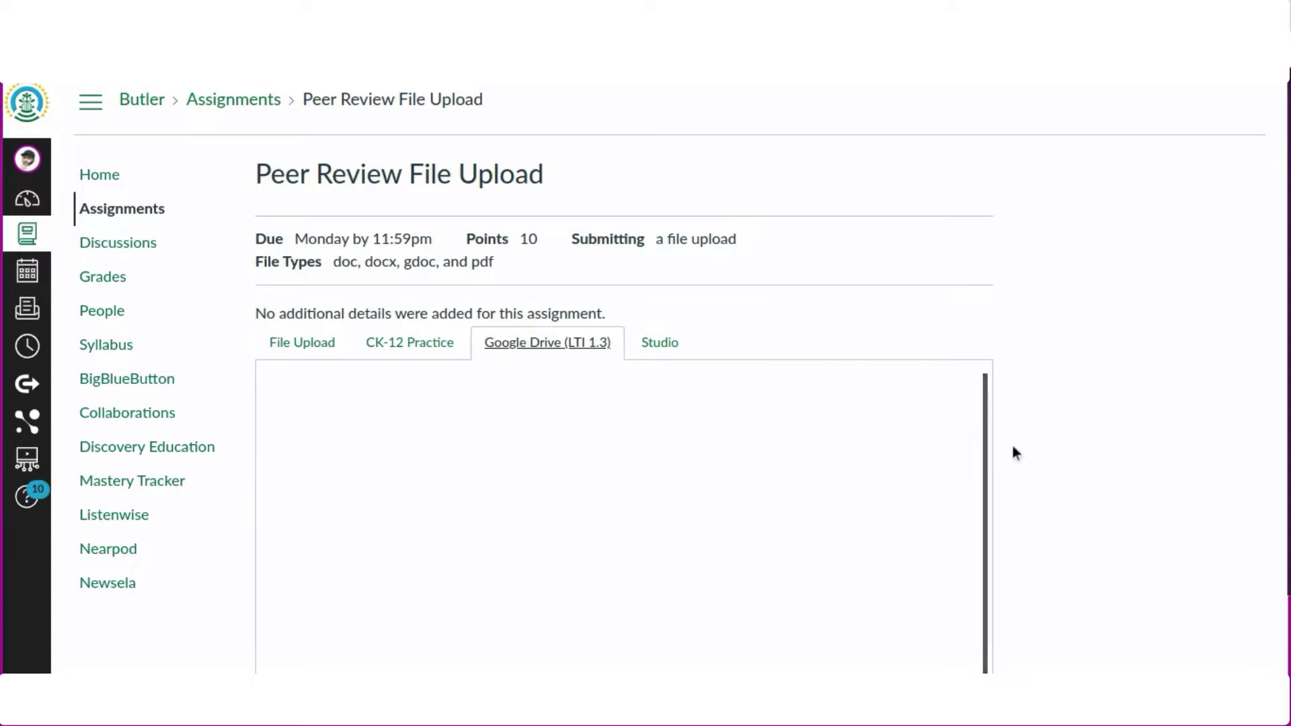
scroll(1026, 464, "down", 2)
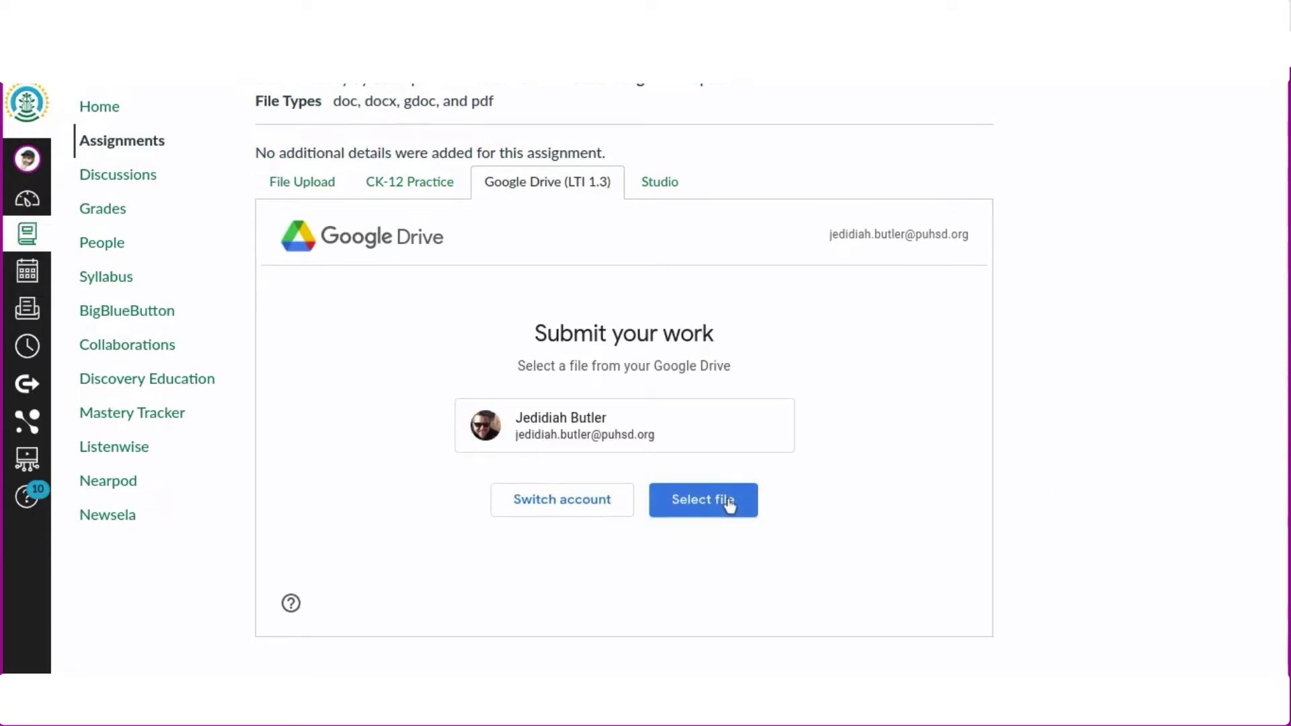
Pick First Last Fake Essay.docx from Google Drive, submit it, and dismiss the processing notice.
left_click(704, 479)
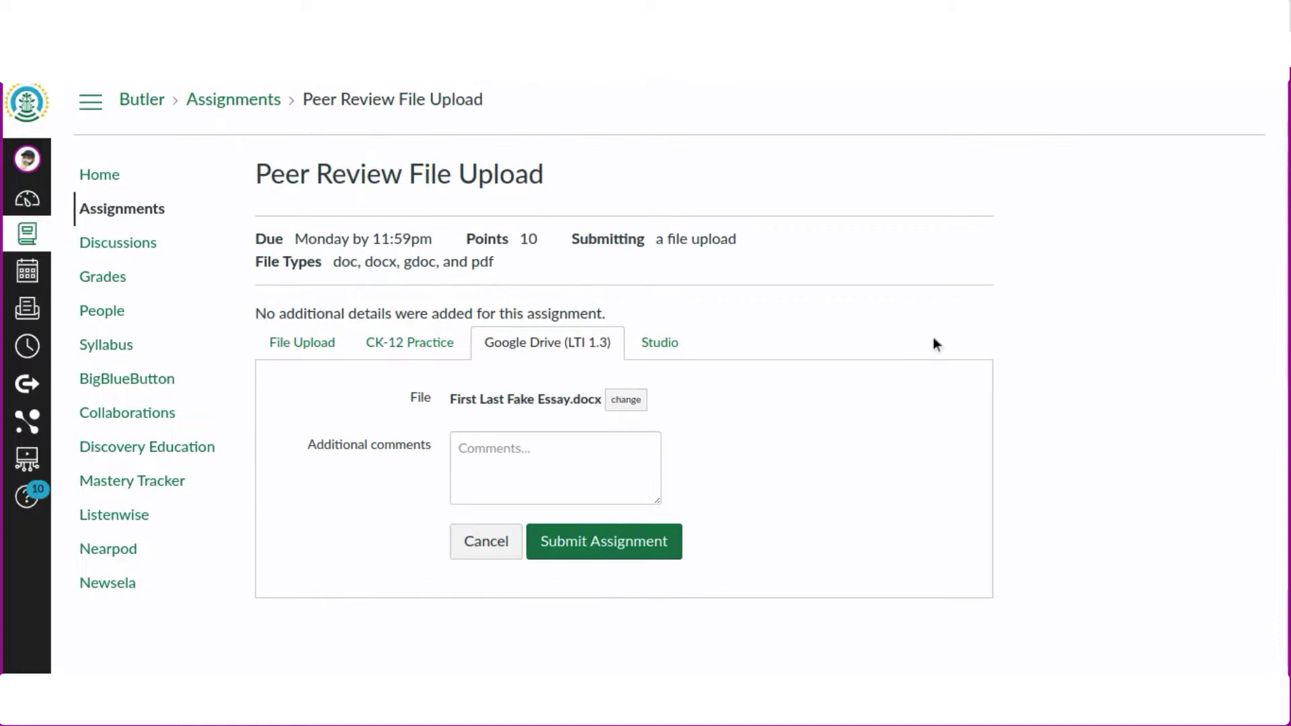
left_click(627, 556)
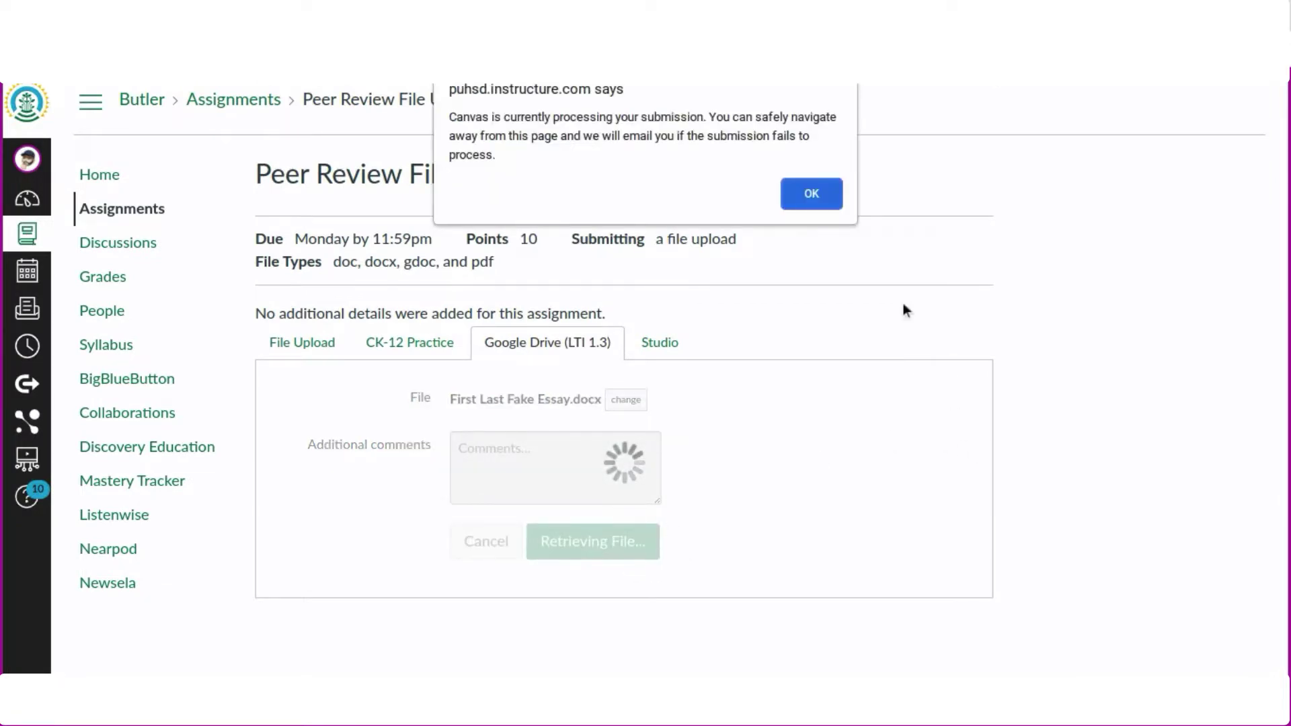
left_click(811, 194)
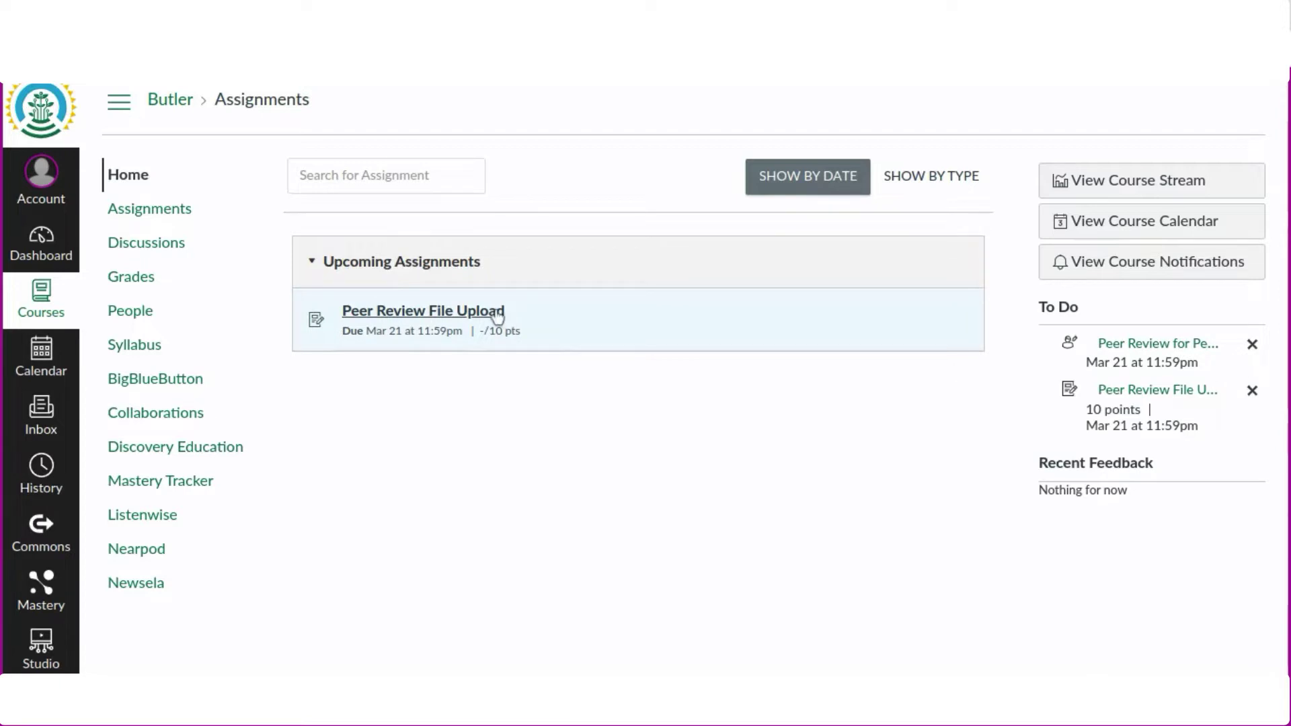
Open the pending Peer Review To Do item for the classmate's essay.
left_click(1132, 345)
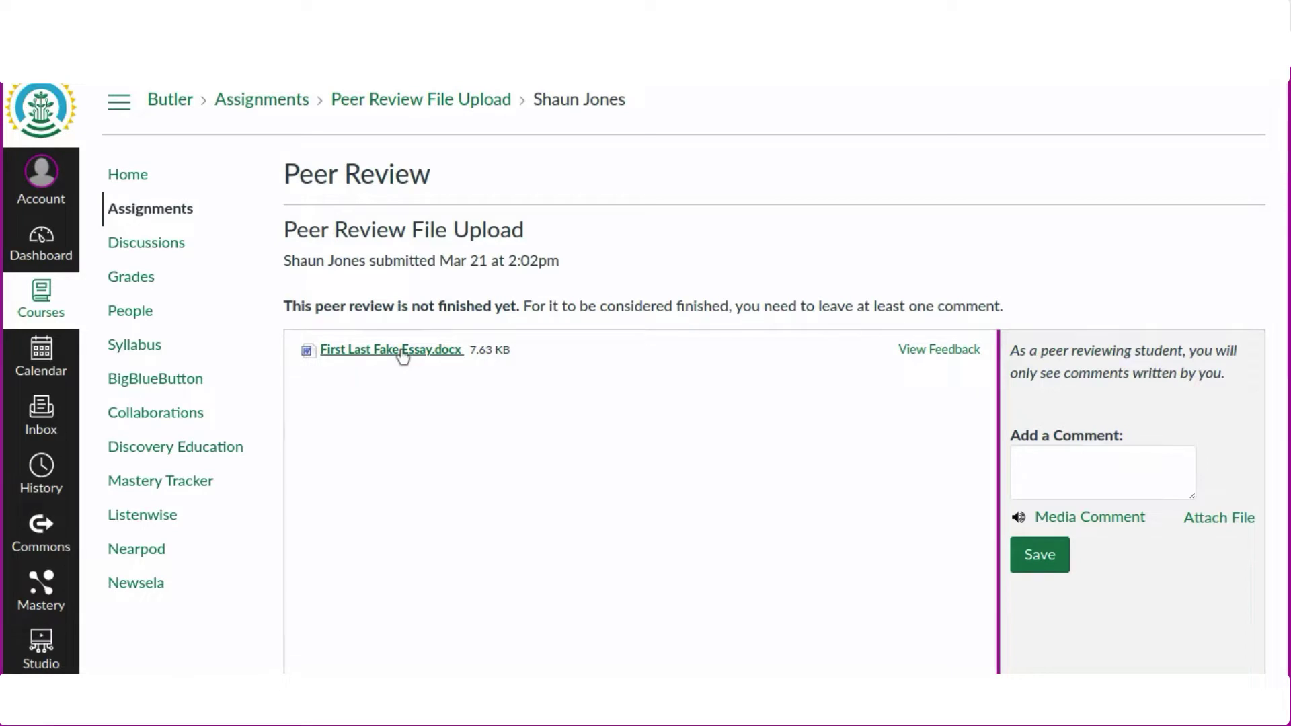
Open the classmate's essay in the annotation preview, expanded to full screen.
left_click(950, 354)
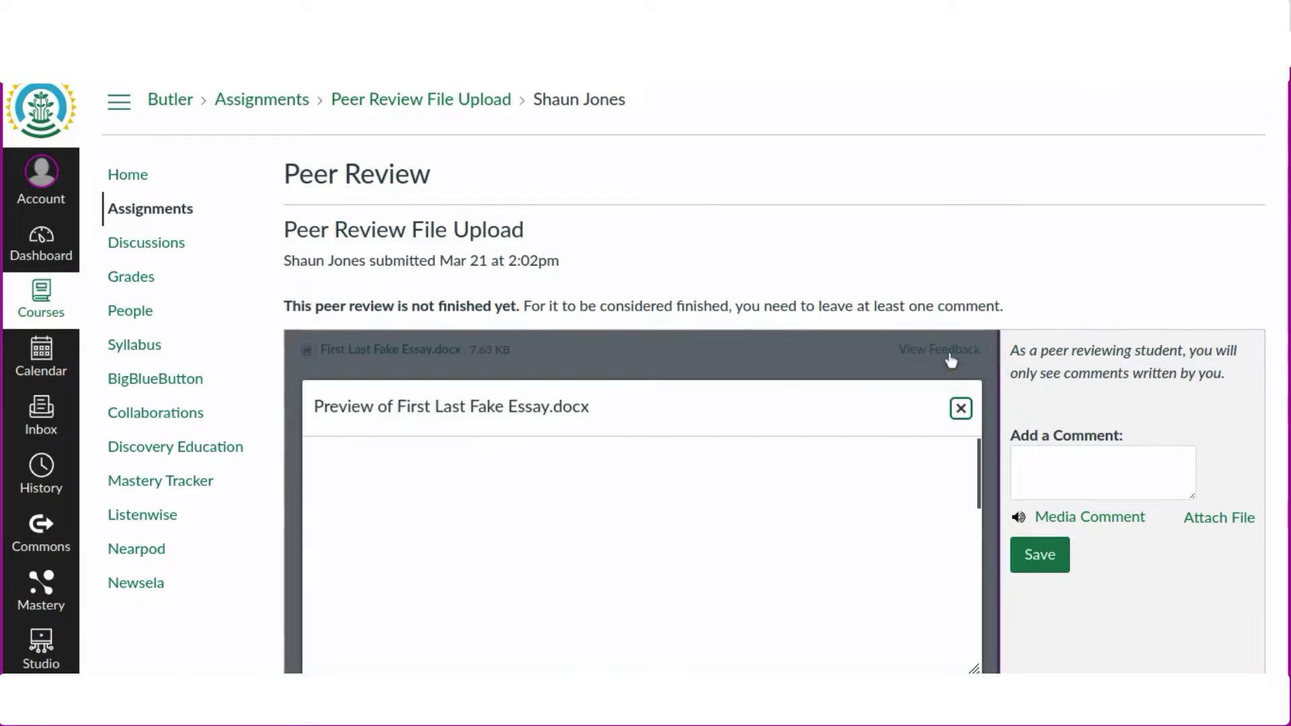
scroll(989, 427, "down", 1)
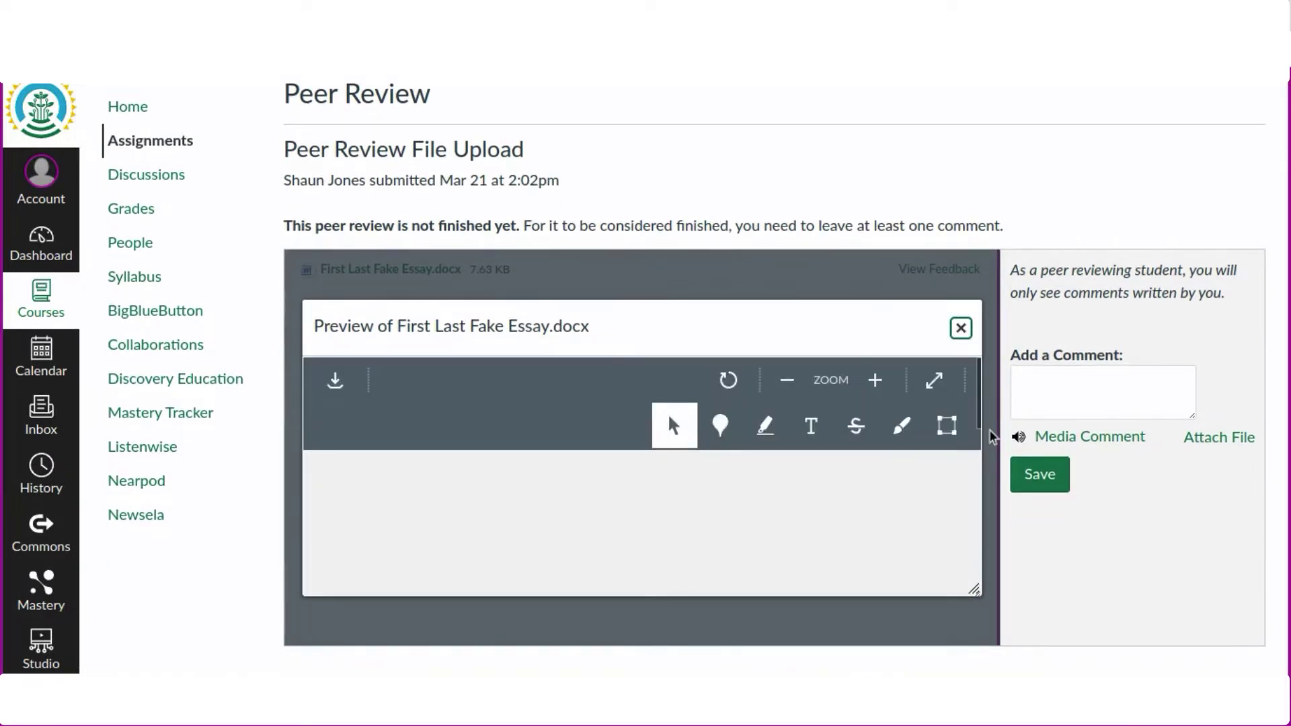
left_click(935, 381)
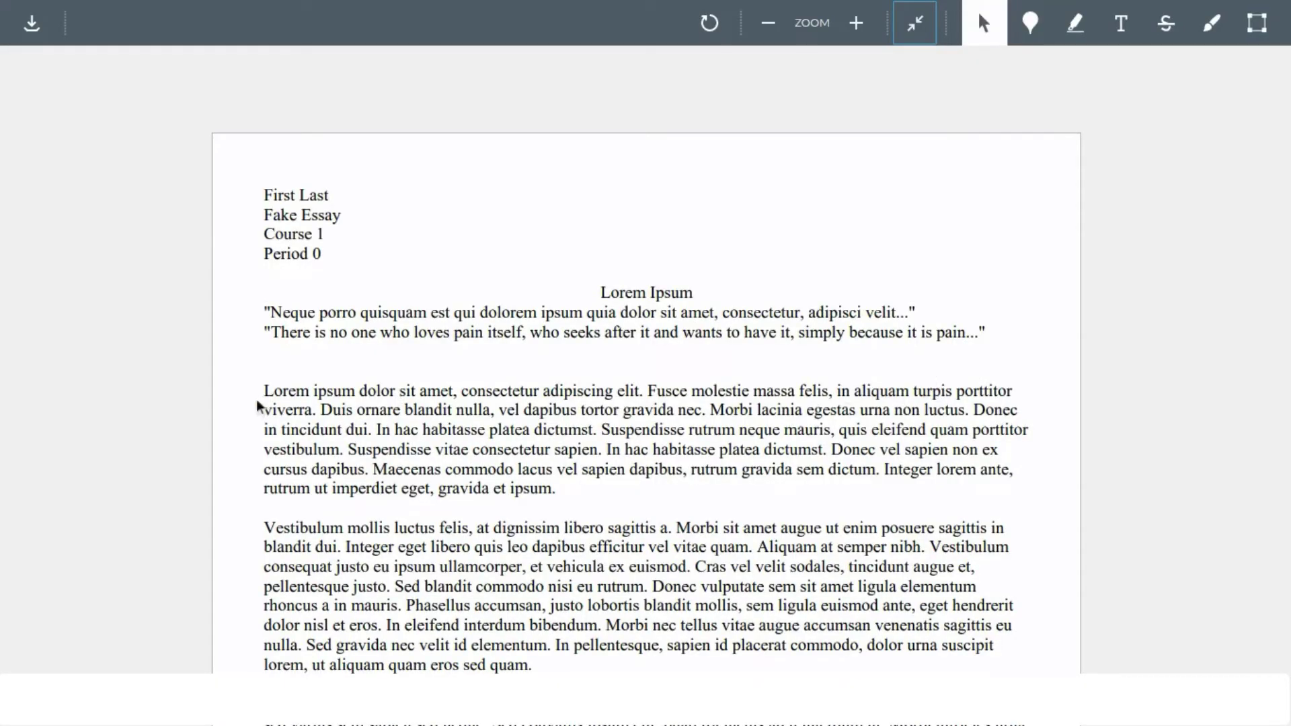
left_click_drag(264, 390, 311, 389)
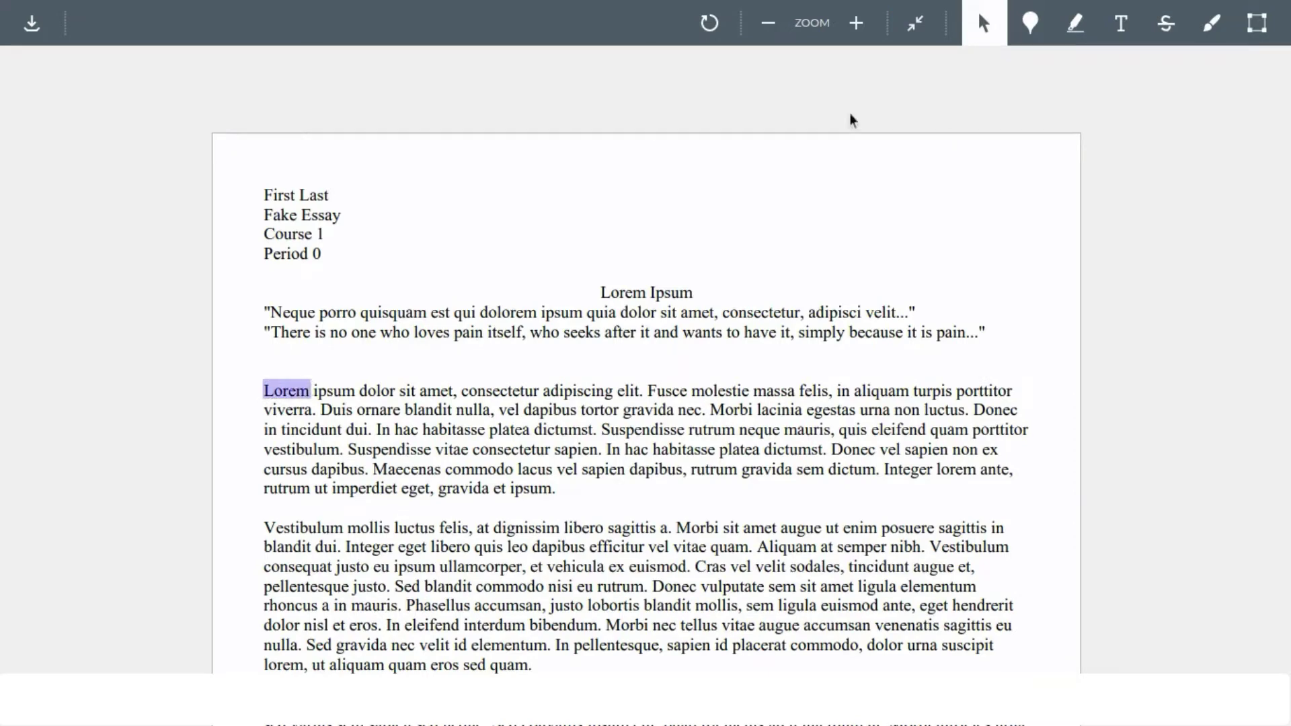
left_click(1030, 24)
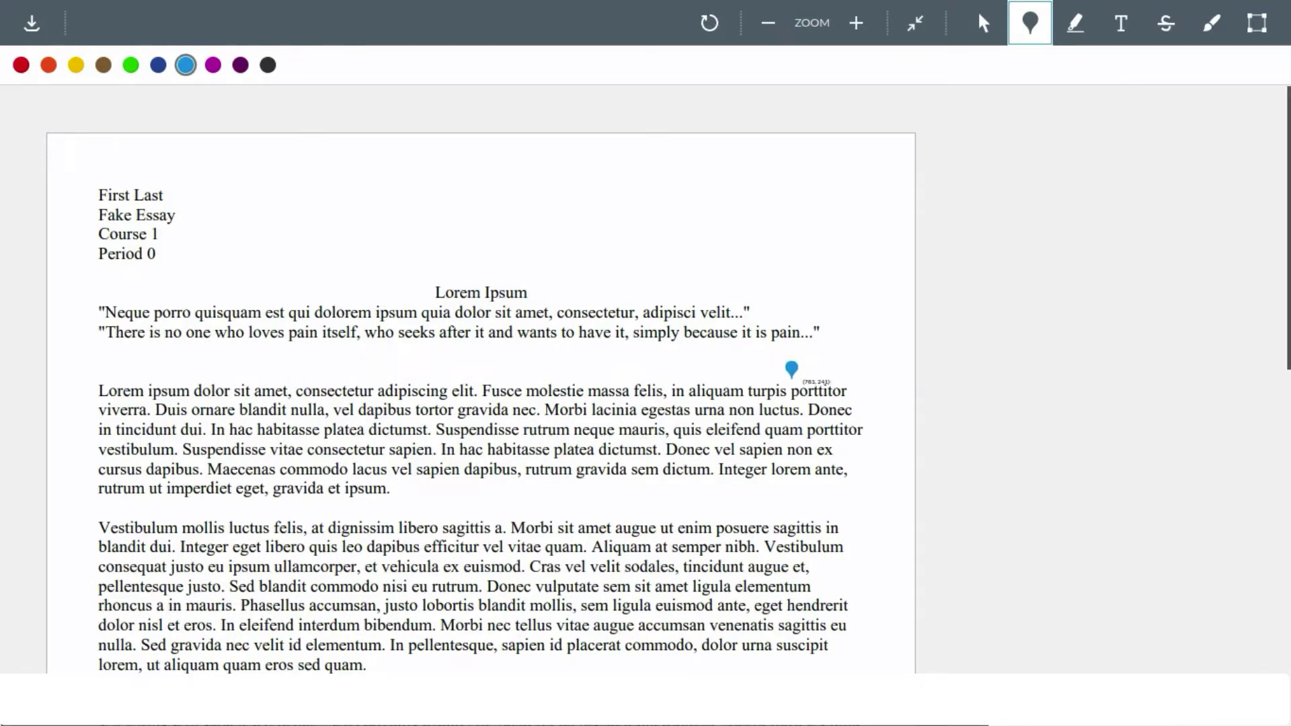
Pin the comment 'Make a comment' above 'porttitor' in the first paragraph.
left_click(791, 376)
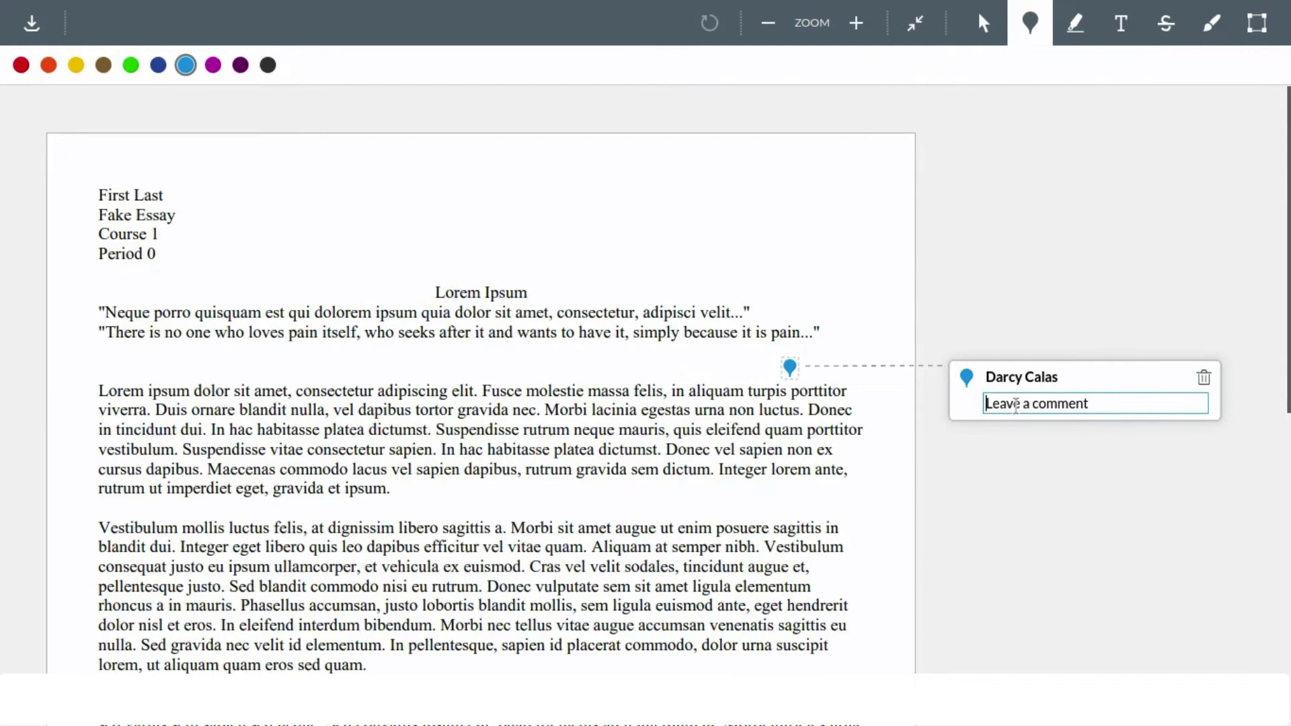
type("Make a comment")
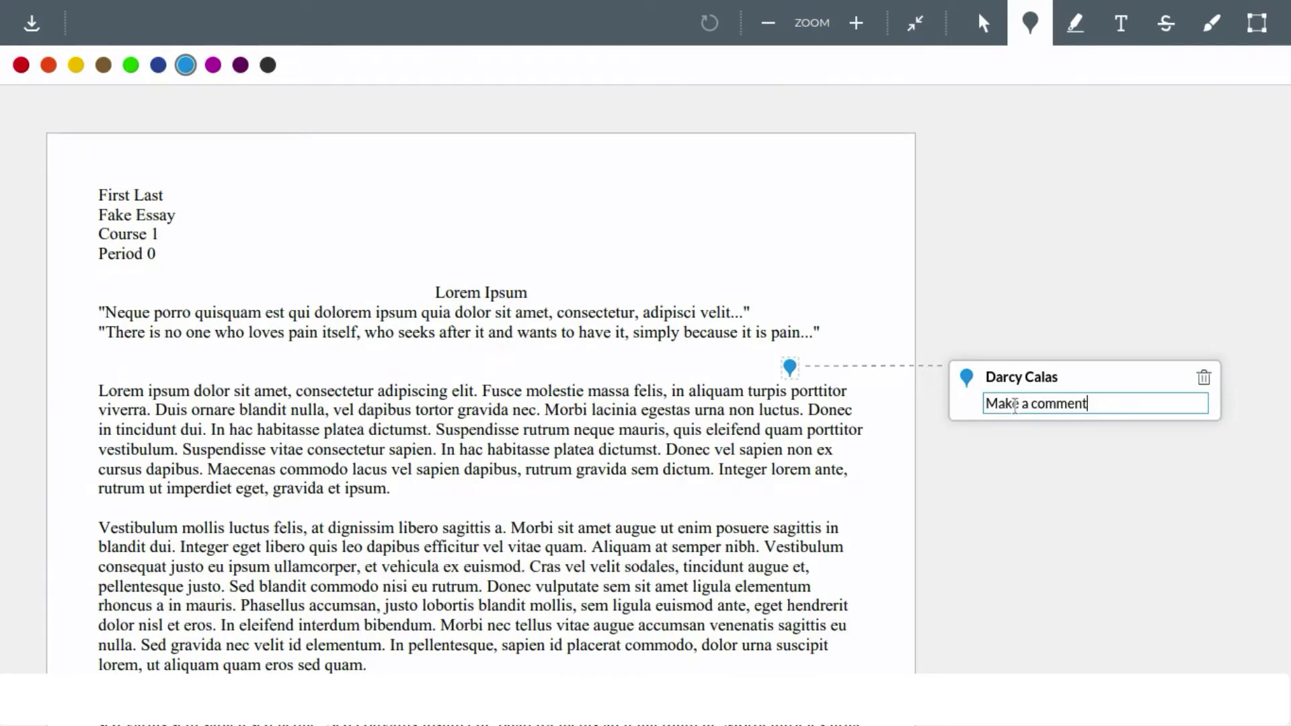
key("Return")
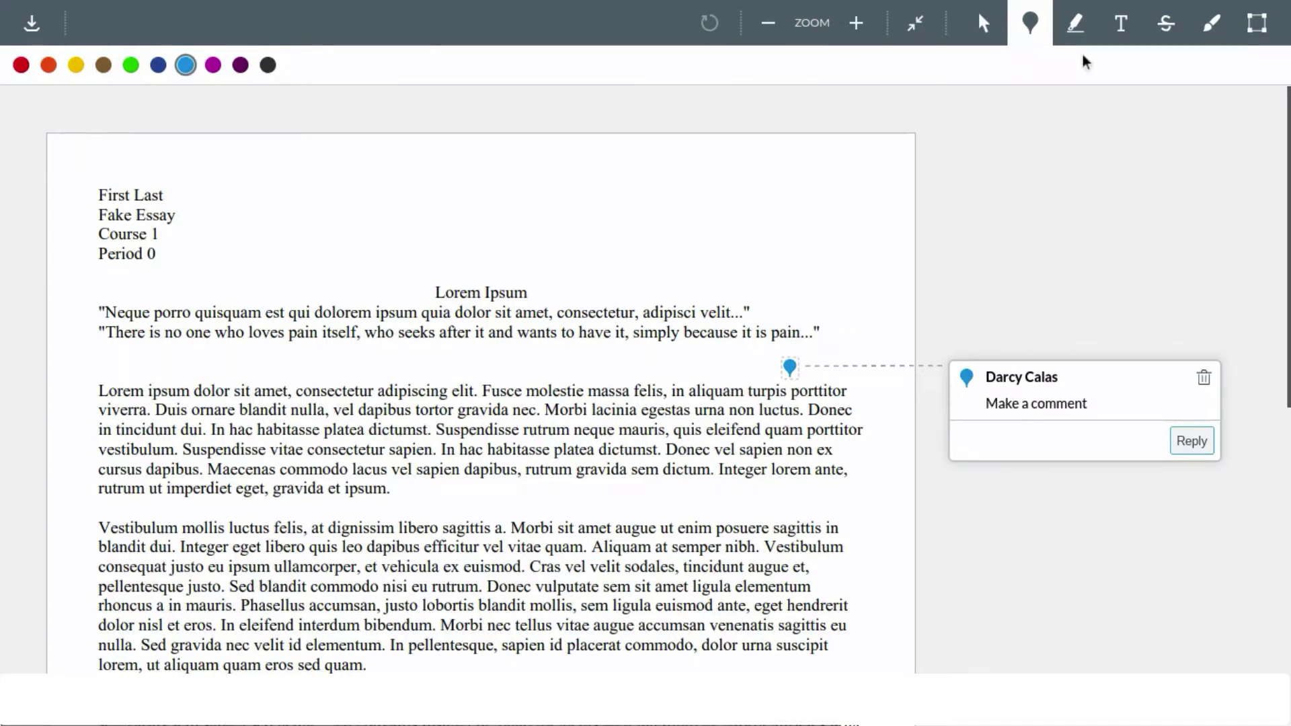
Highlight 'Morbi sit amet augue ut enim posuere sagittis' and freehand-circle 'mauris.'.
left_click(1074, 33)
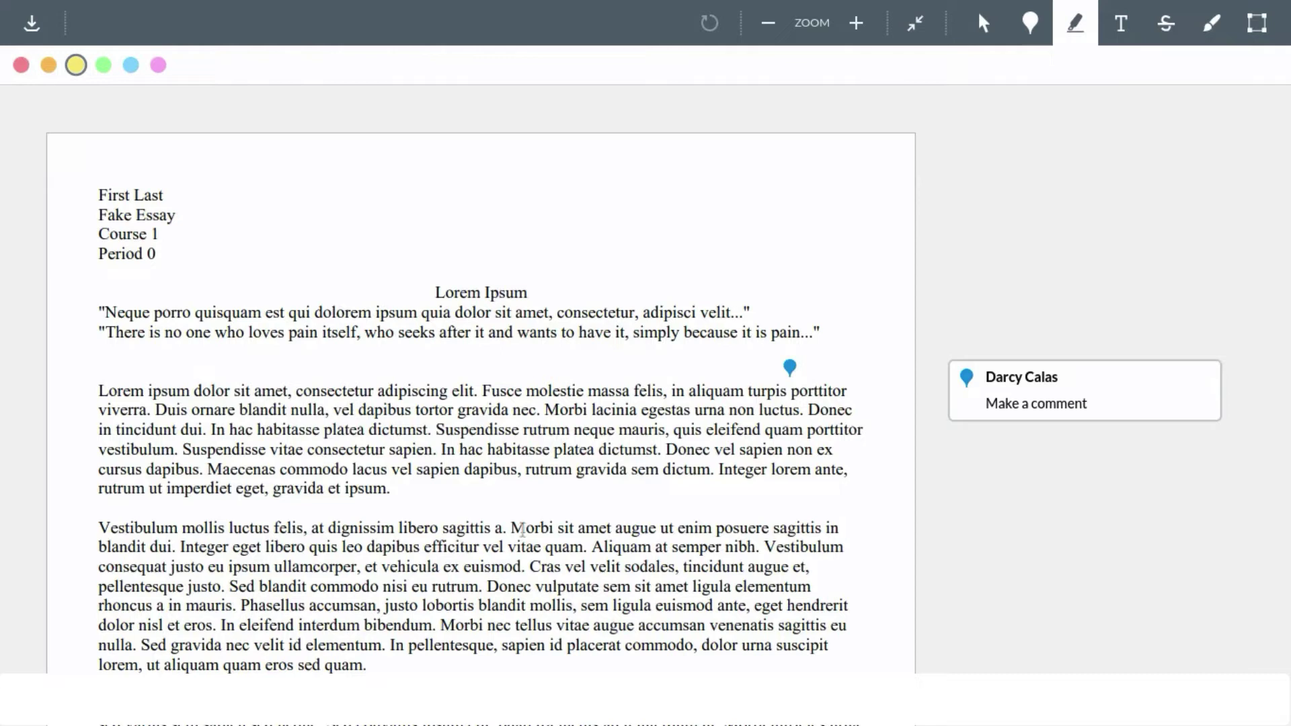
left_click_drag(514, 528, 819, 530)
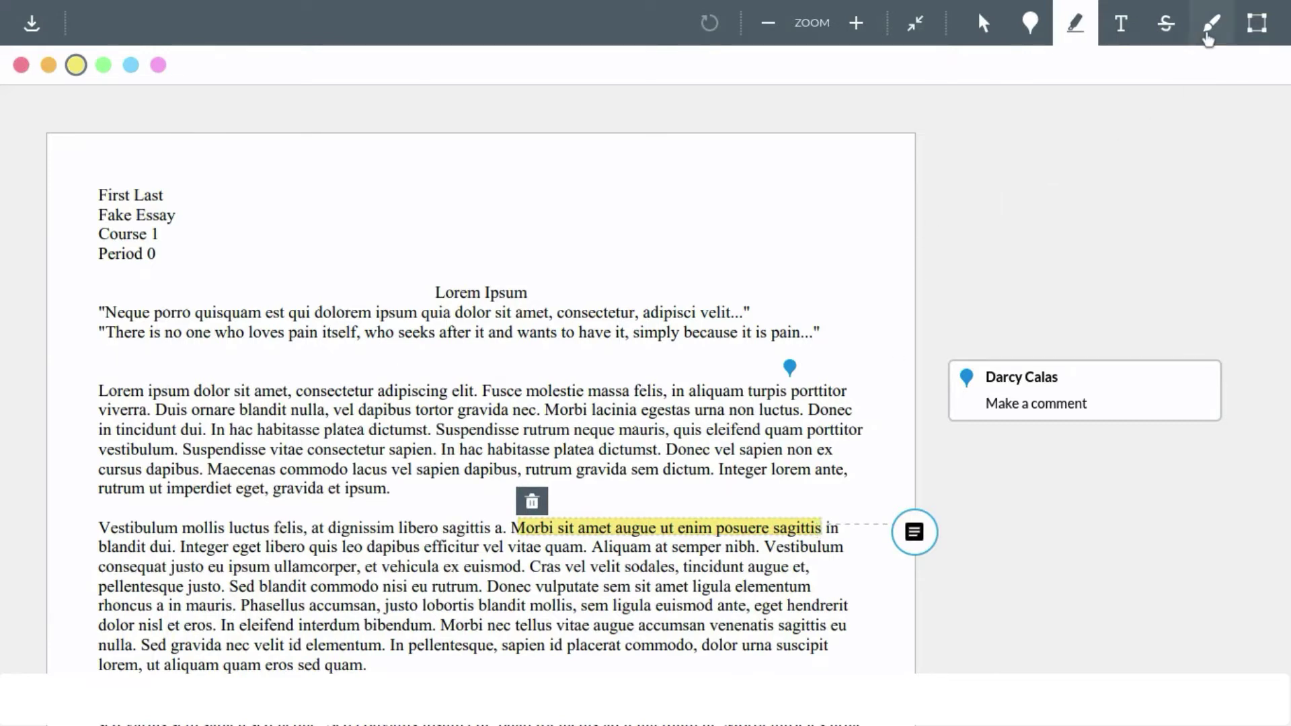
left_click(1210, 27)
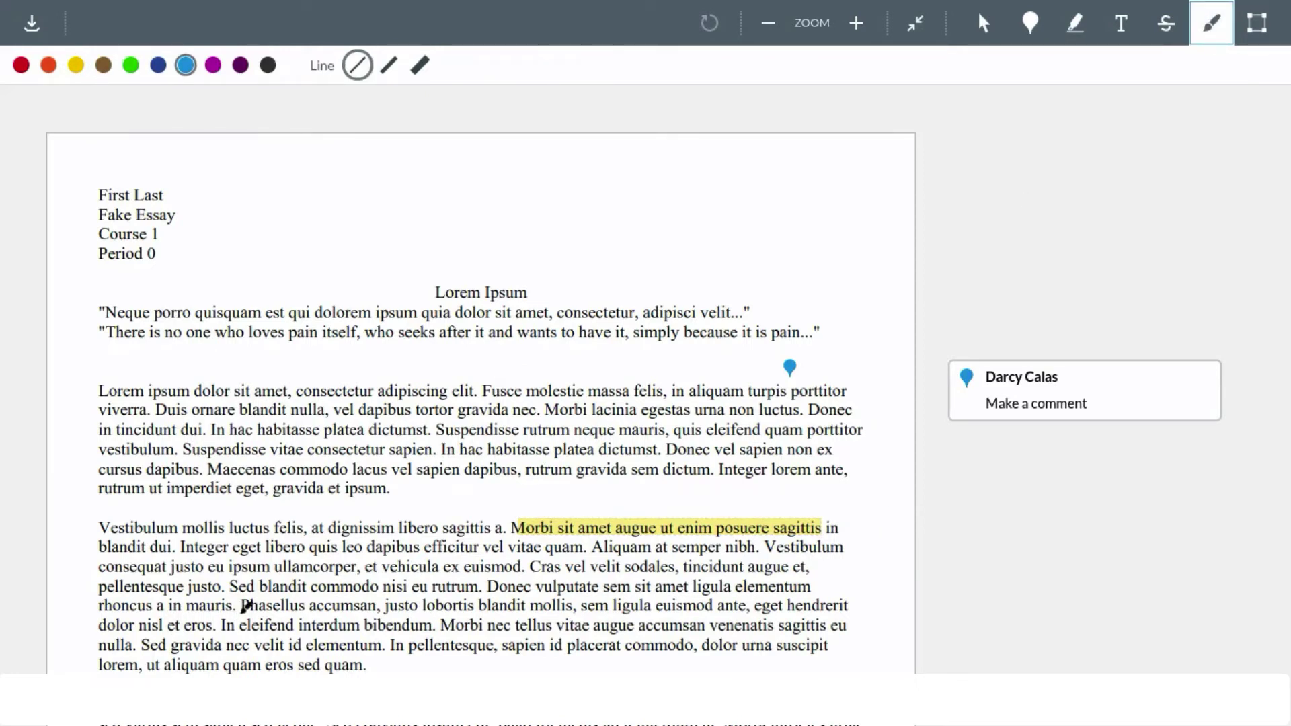
mouse_move(246, 606)
left_mouse_down()
mouse_move(255, 595)
mouse_move(242, 584)
mouse_move(228, 595)
mouse_move(245, 607)
left_mouse_up()
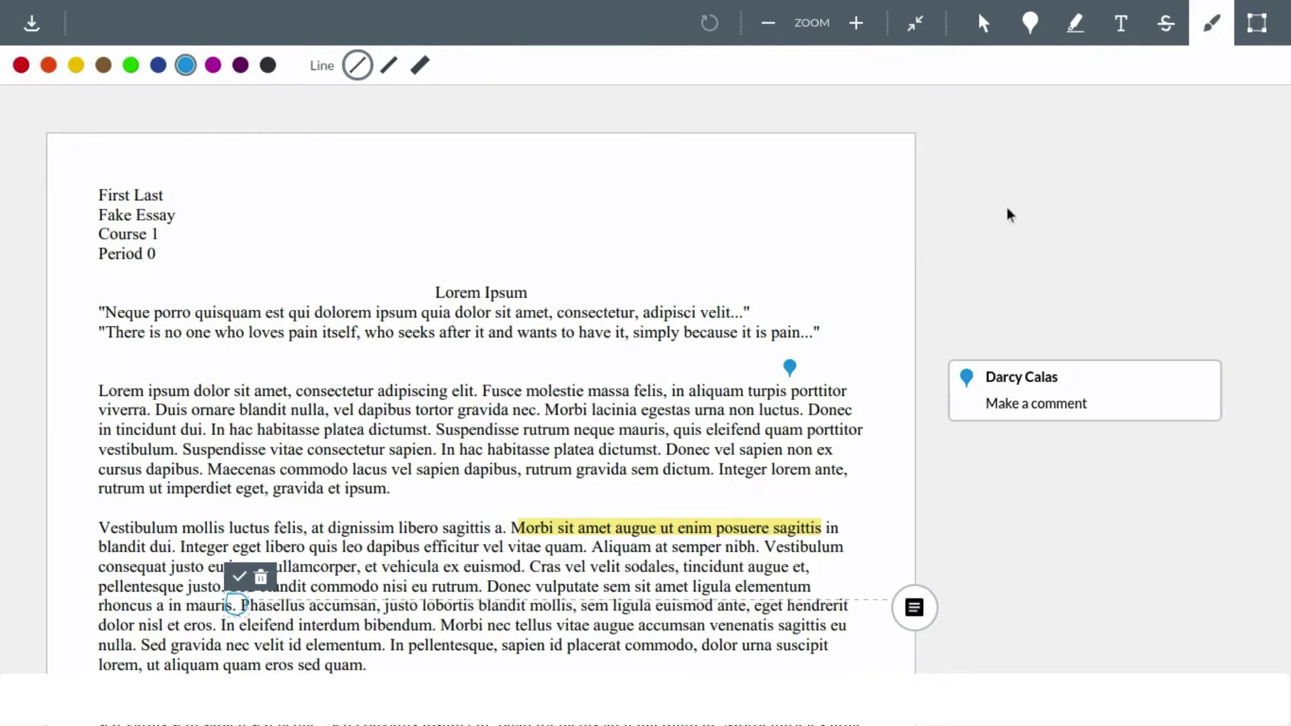
Place a text annotation 'Add text' beside the essay's header lines.
left_click(1125, 26)
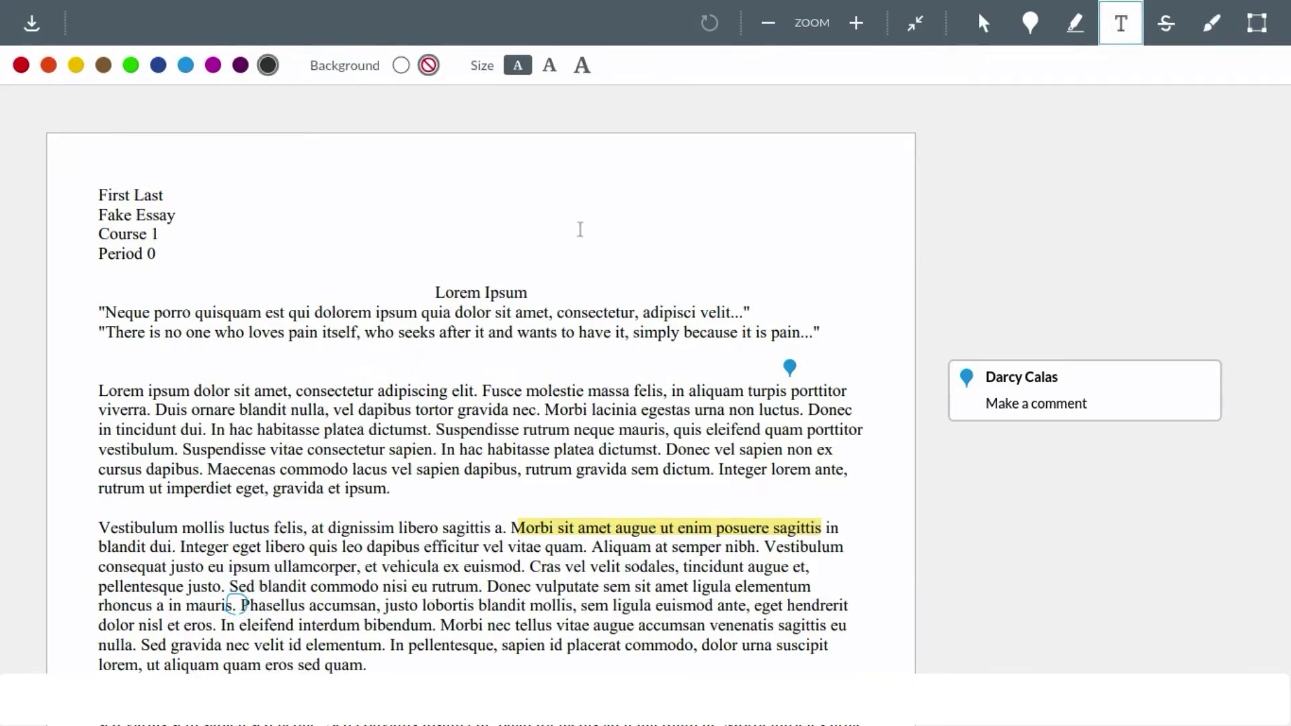
left_click(581, 230)
type("Ad")
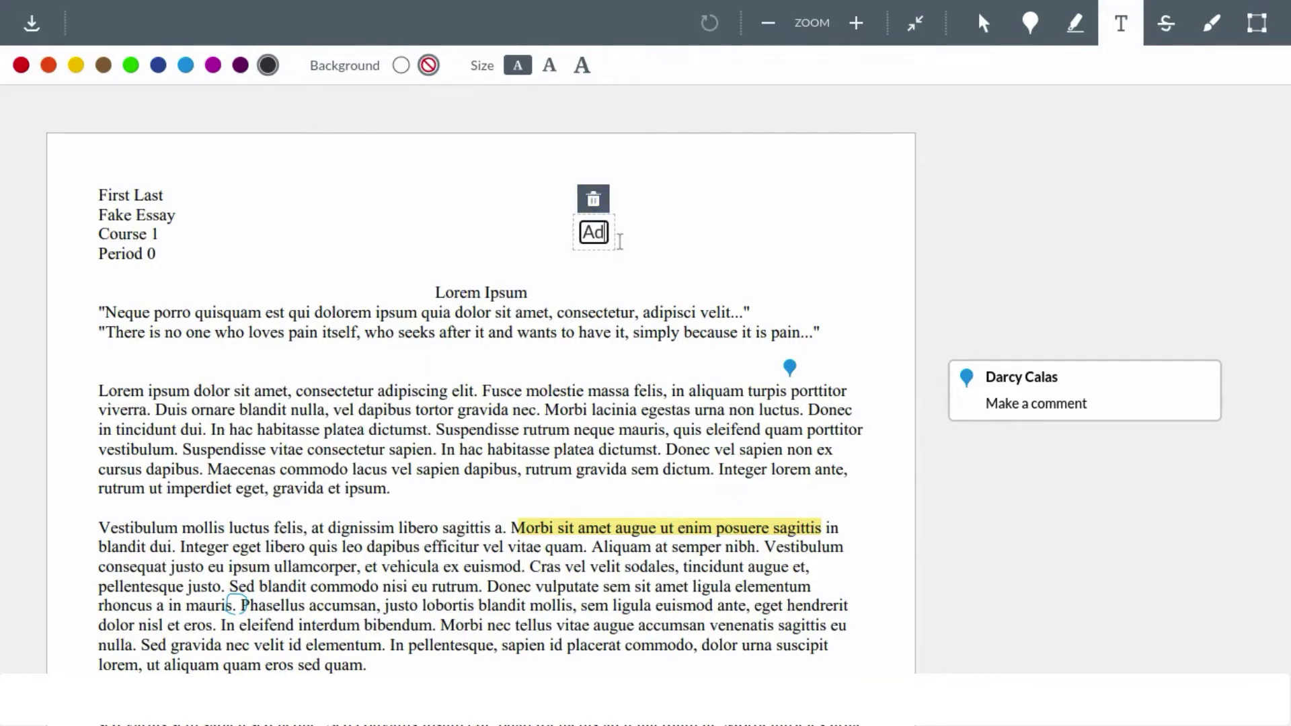
type("d text")
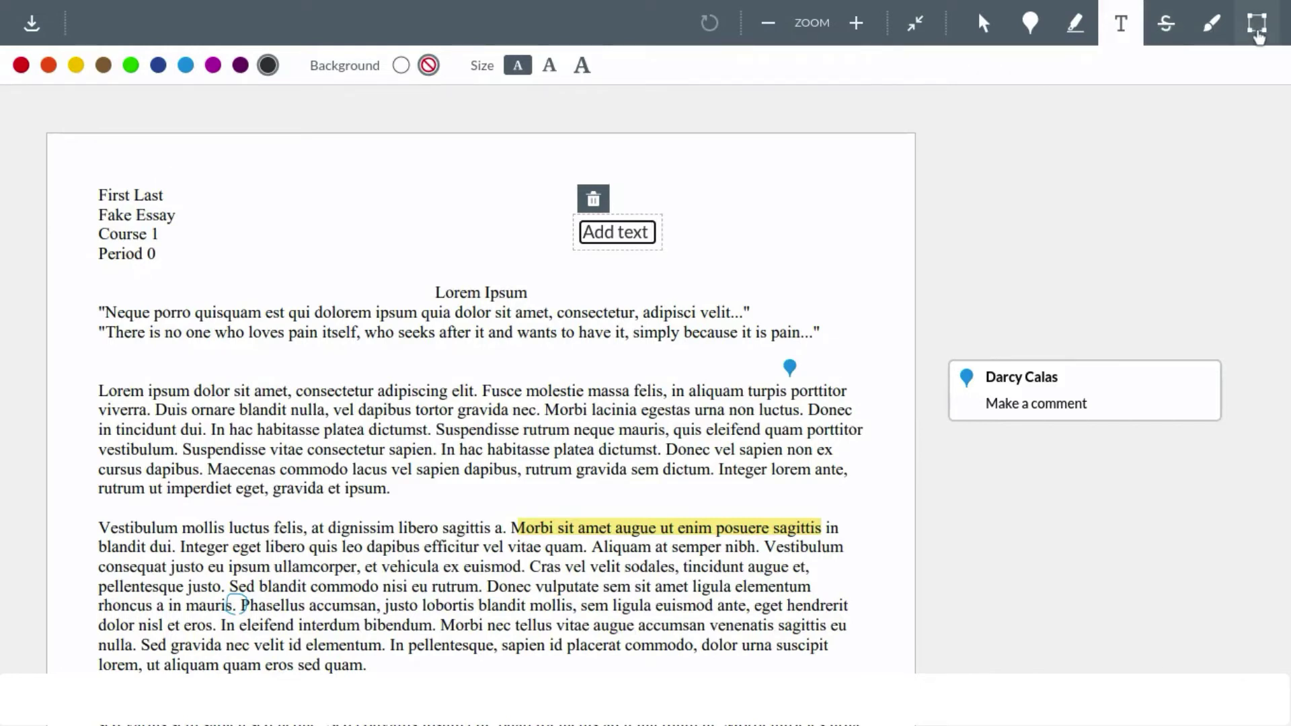
Draw an area box around the first body paragraph with the comment 'Comment on an area'.
left_click(1259, 37)
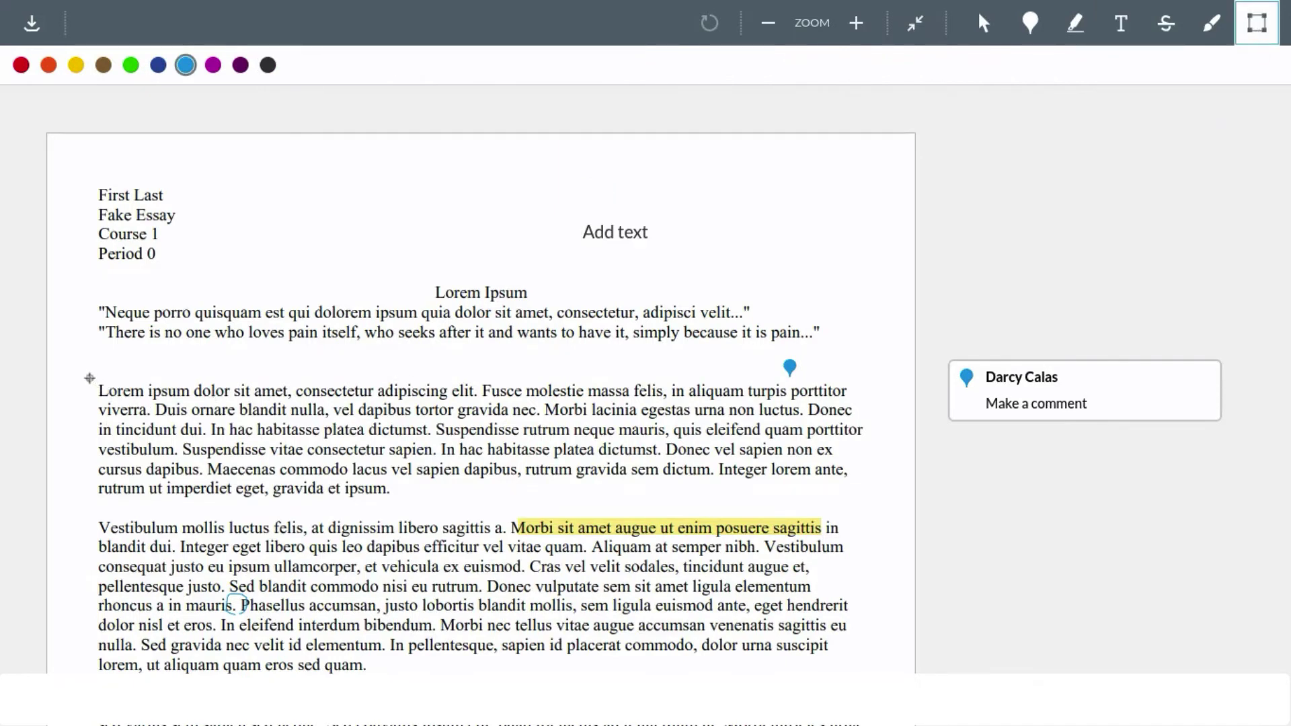
left_click_drag(89, 378, 864, 499)
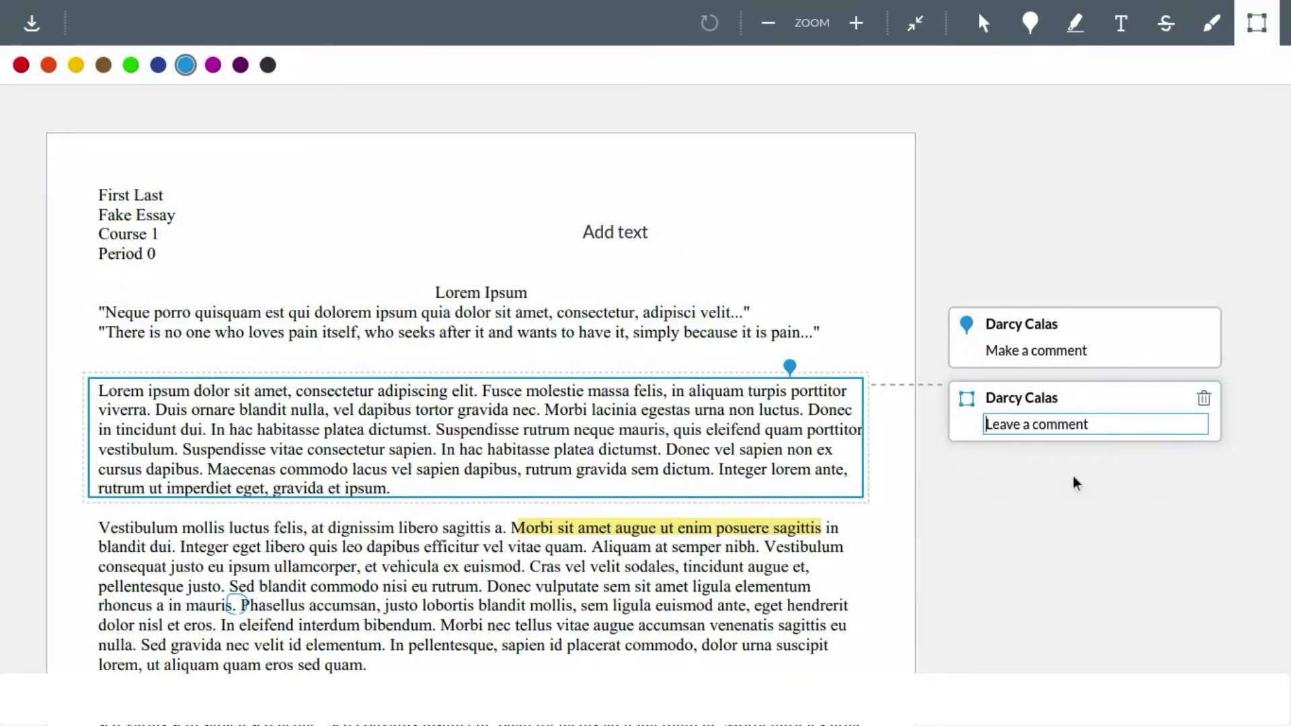
type("Comment on an")
type("area")
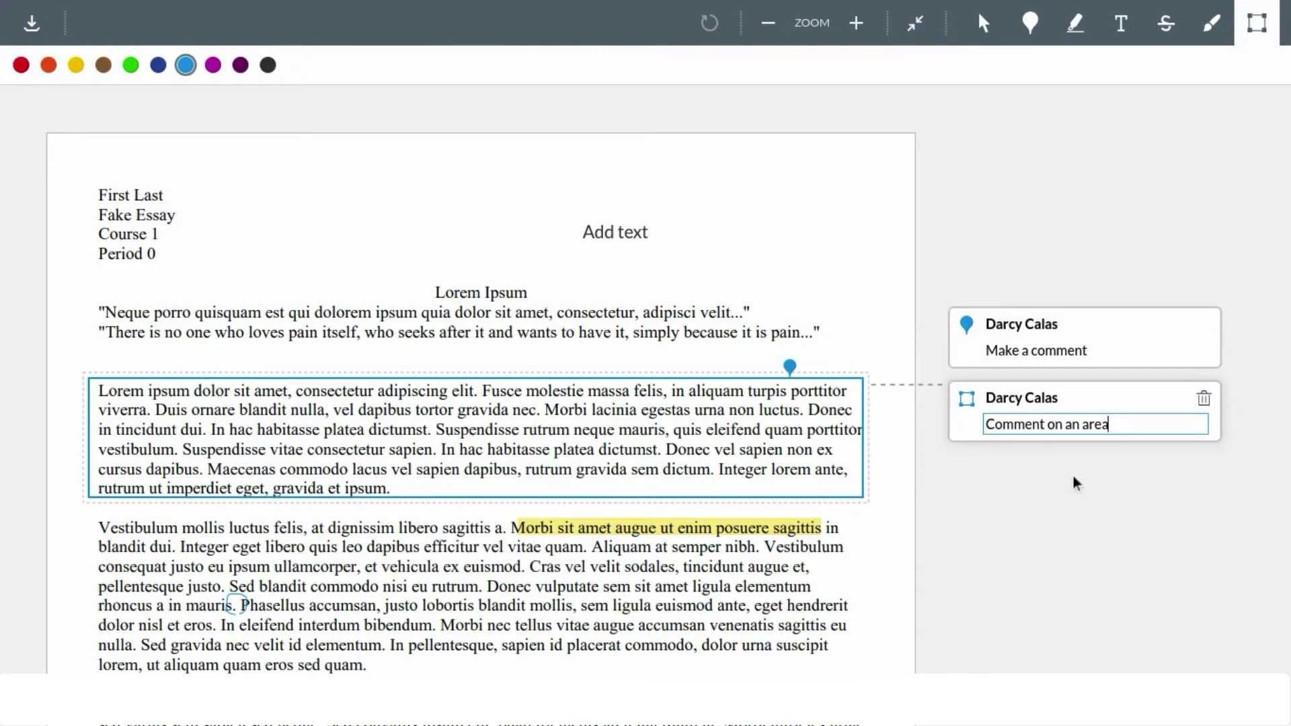
scroll(1200, 566, "down", 7)
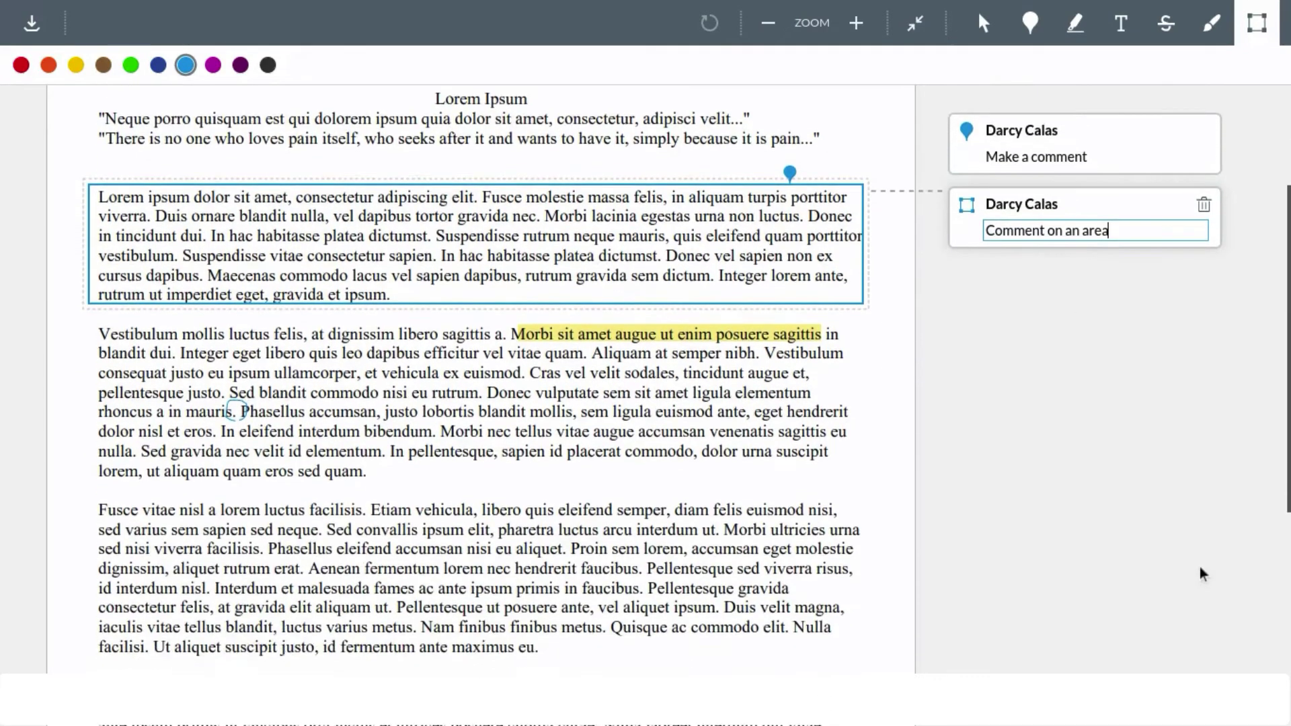
scroll(1203, 574, "down", 2)
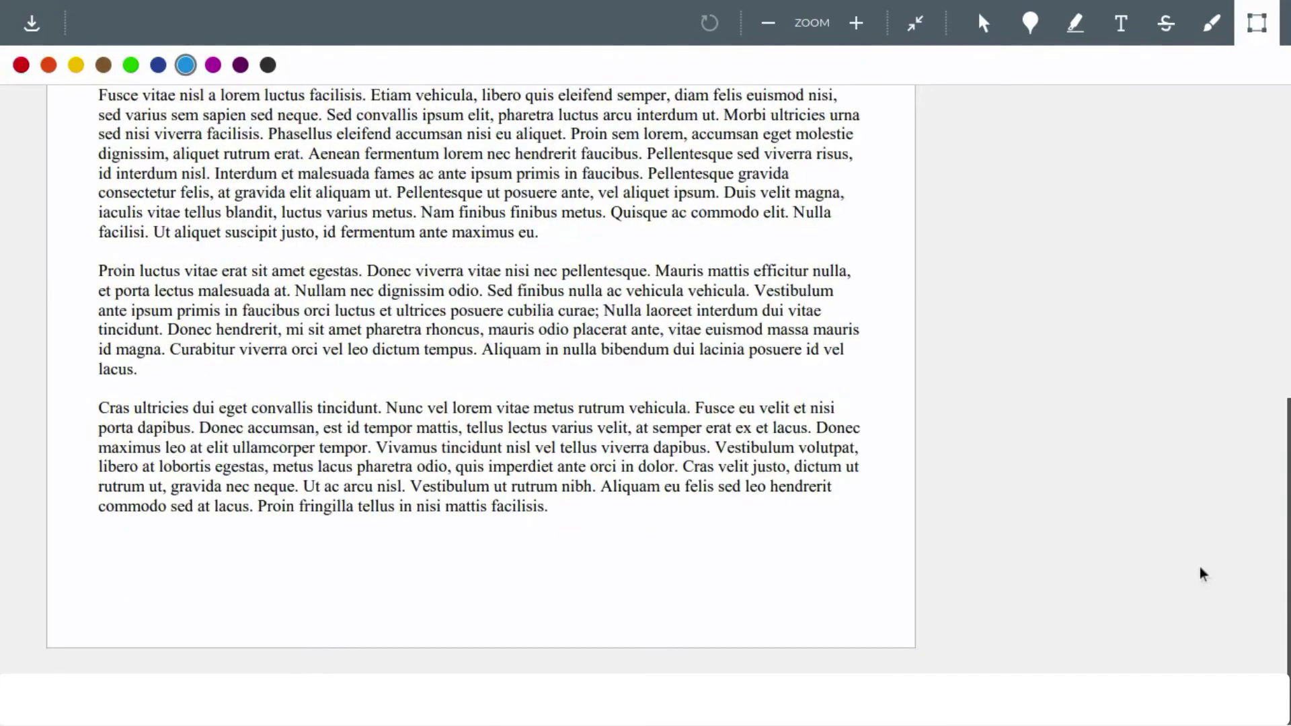
scroll(1057, 429, "up", 9)
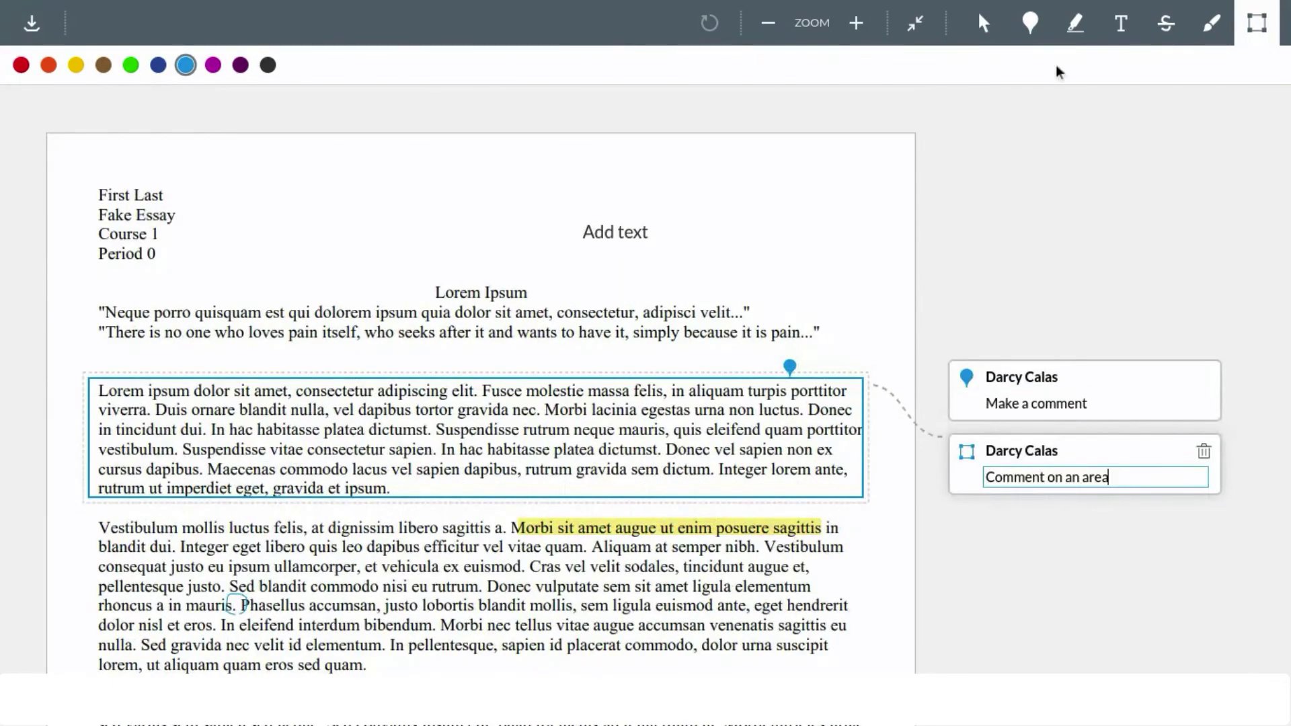
Leave full screen and save the review comment 'I left annotations on the document'.
left_click(915, 23)
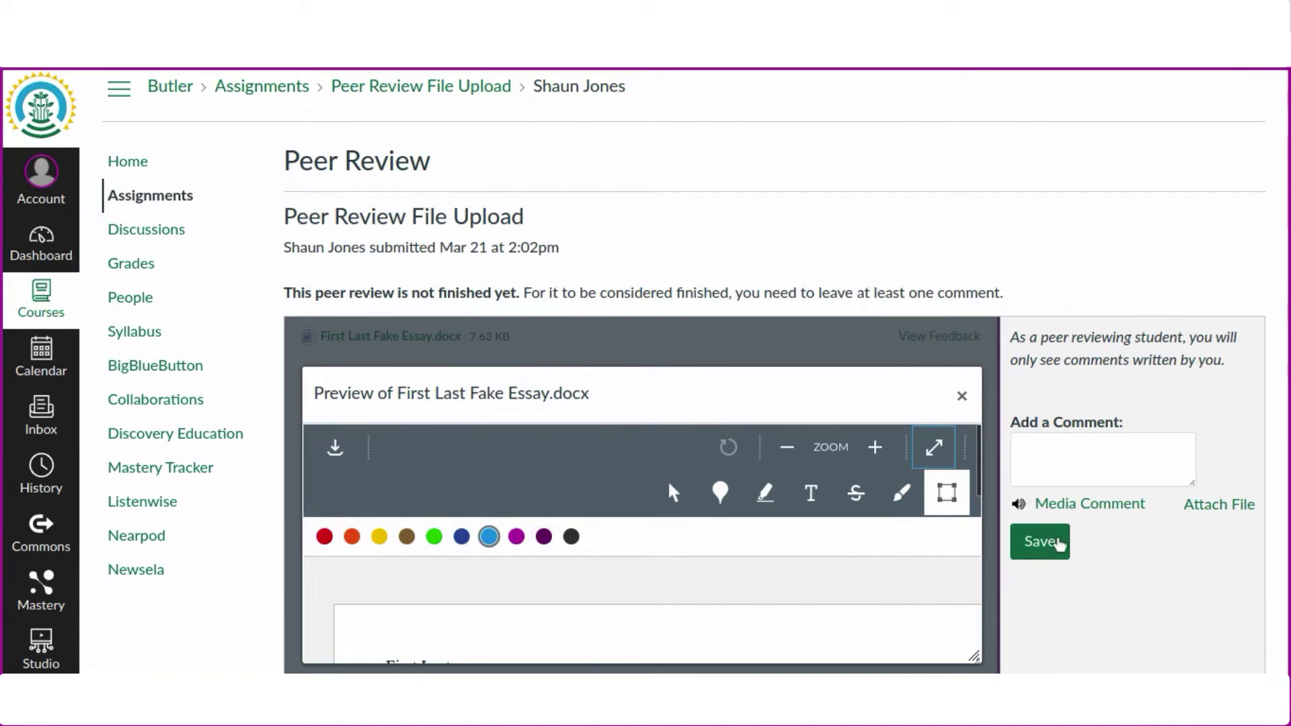
left_click(1053, 448)
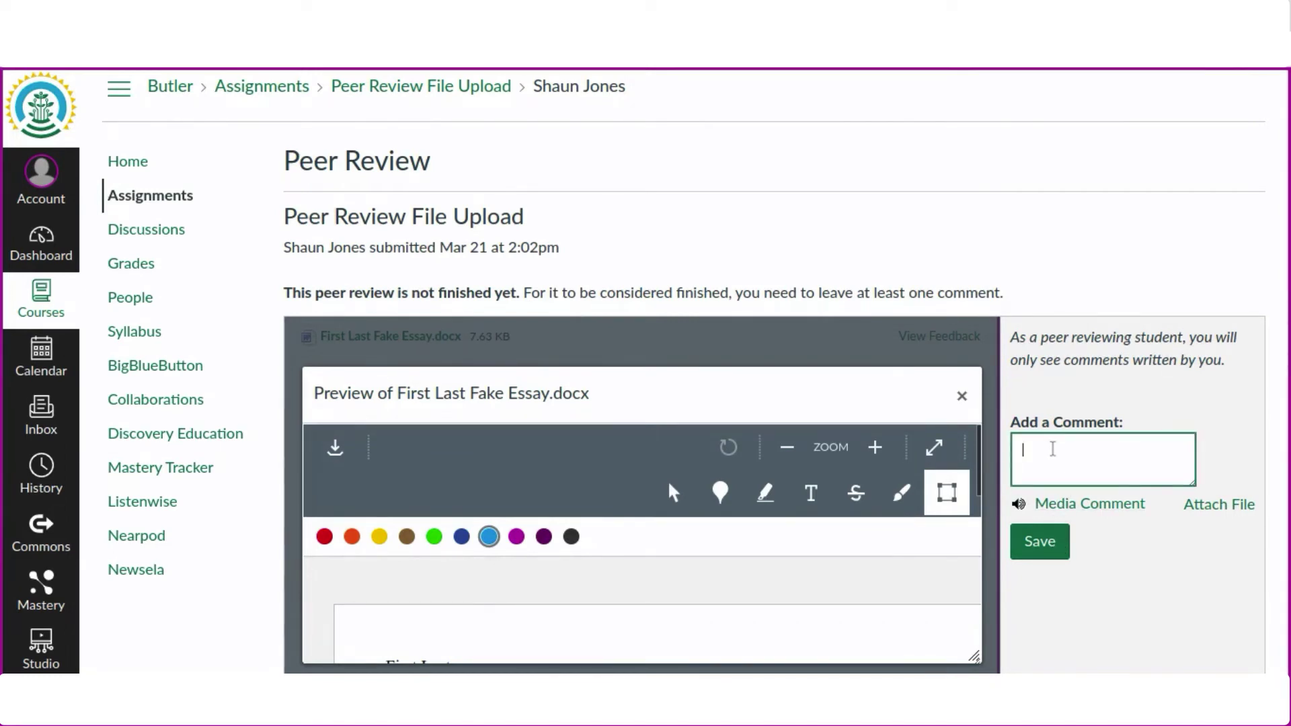
type("I left")
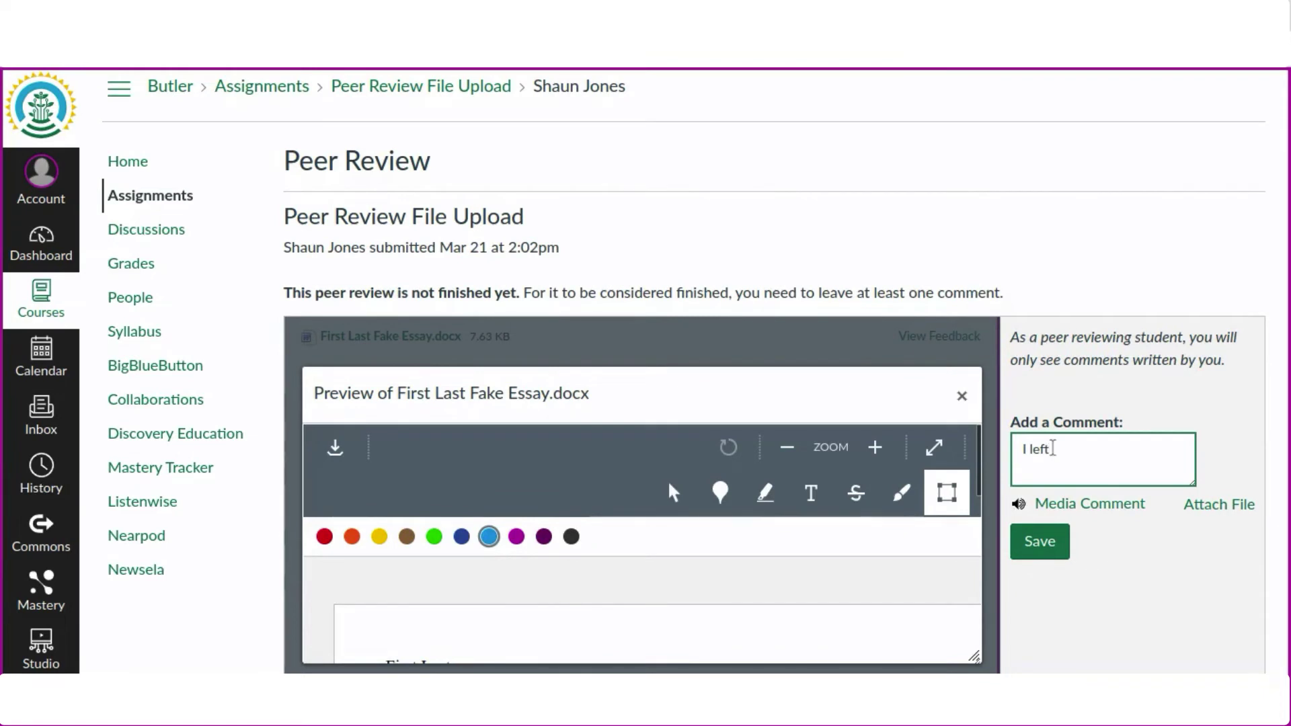
type(" annotations ")
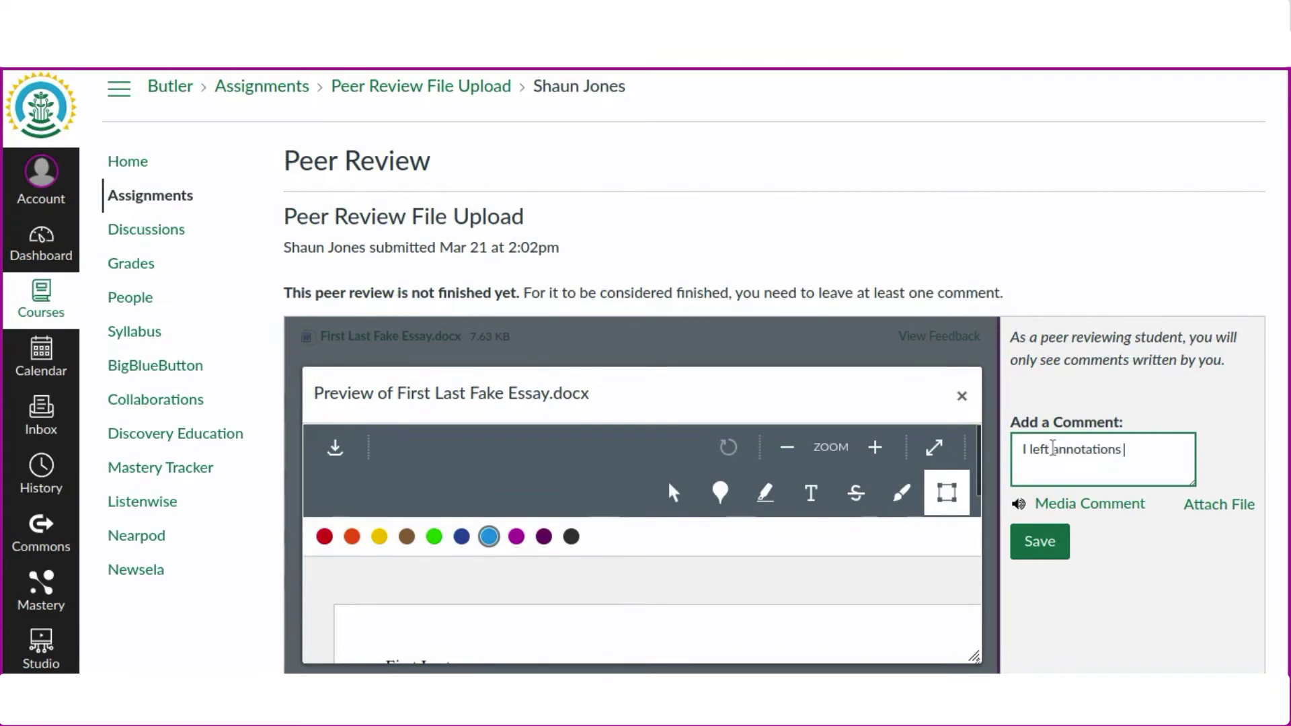
type("on the cou")
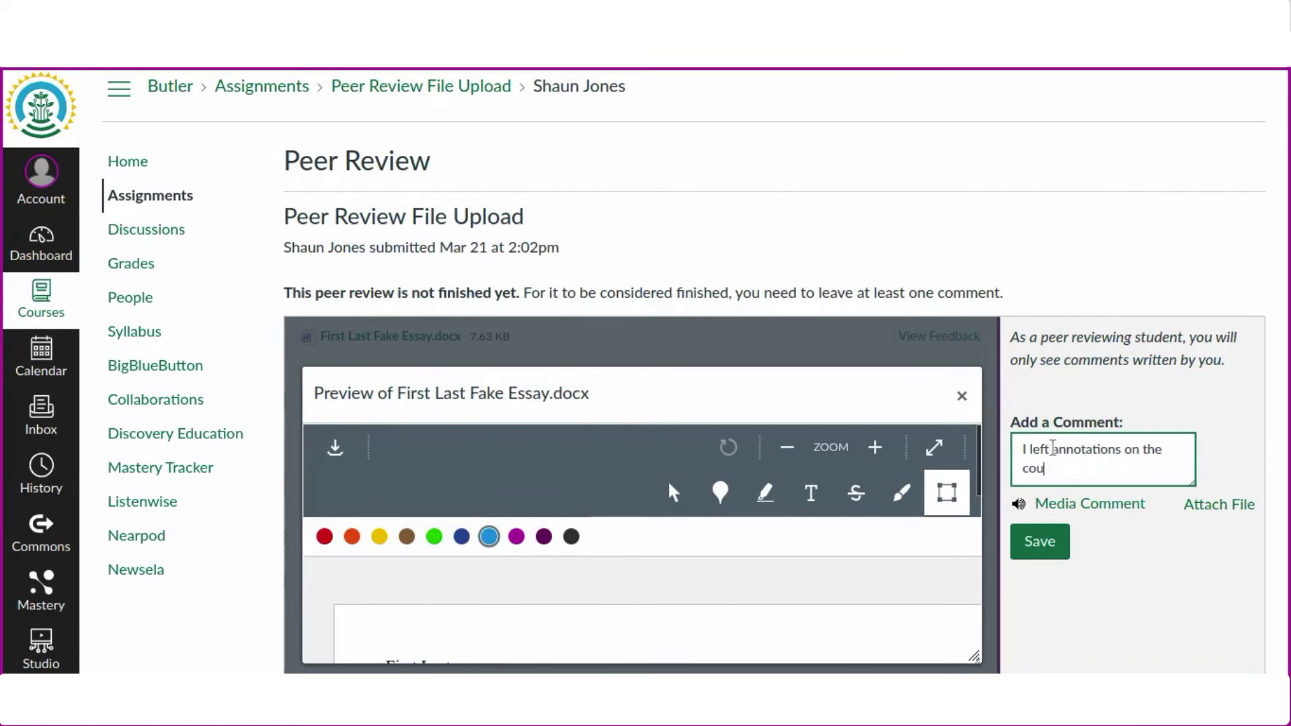
key("BackSpace")
key("BackSpace")
key("BackSpace")
type("document")
left_click(1055, 545)
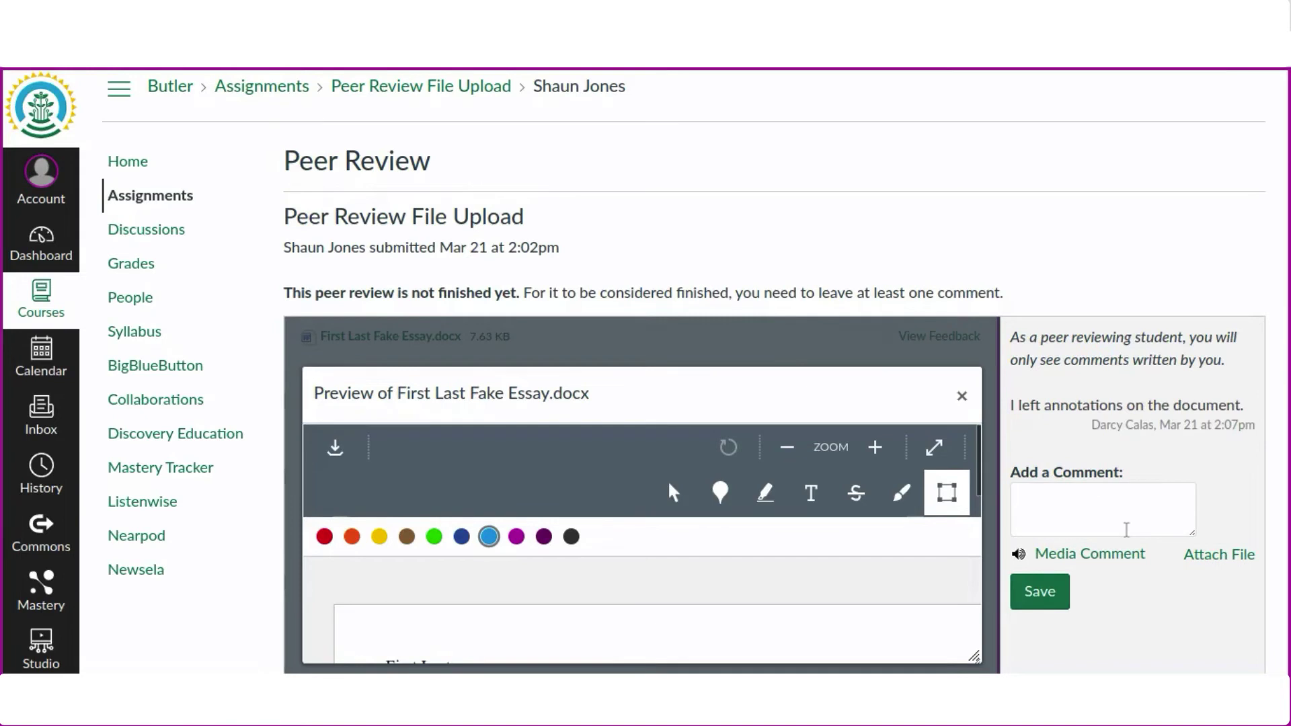
scroll(1231, 512, "down", 2)
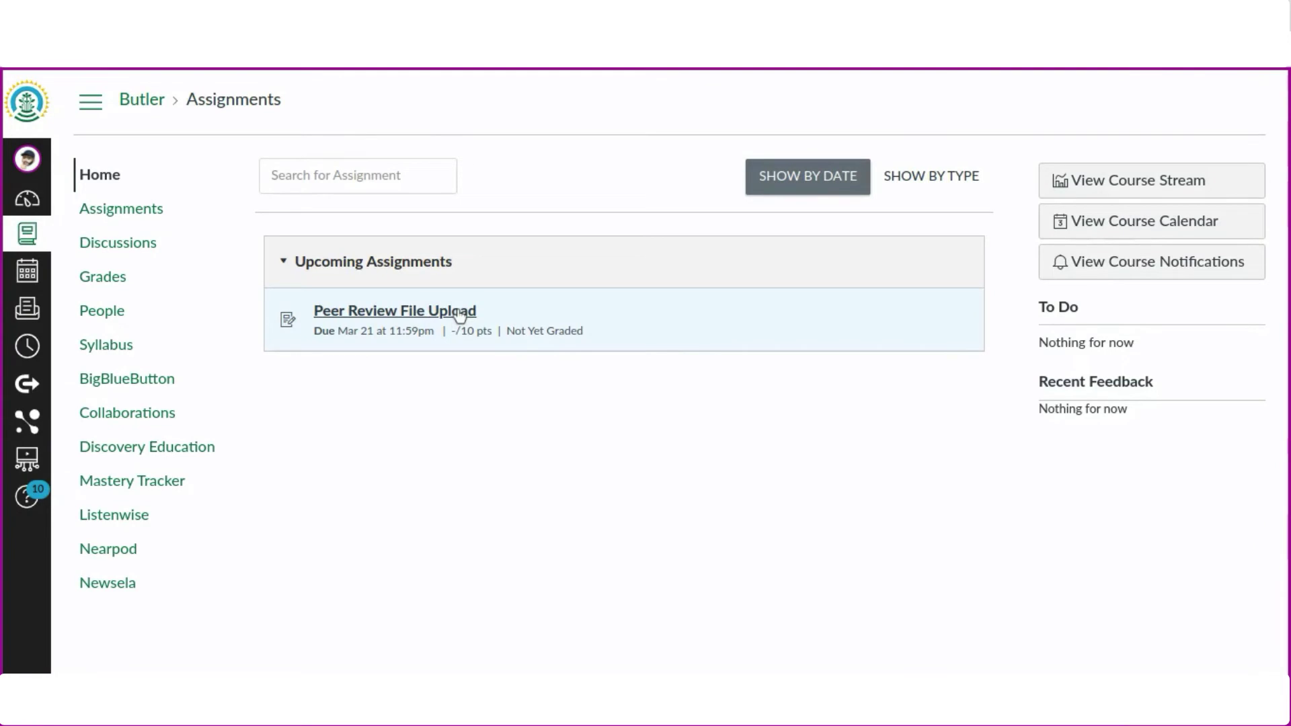
Open Peer Review File Upload as the author and view its Submission Details with the reviewer's comment.
left_click(460, 315)
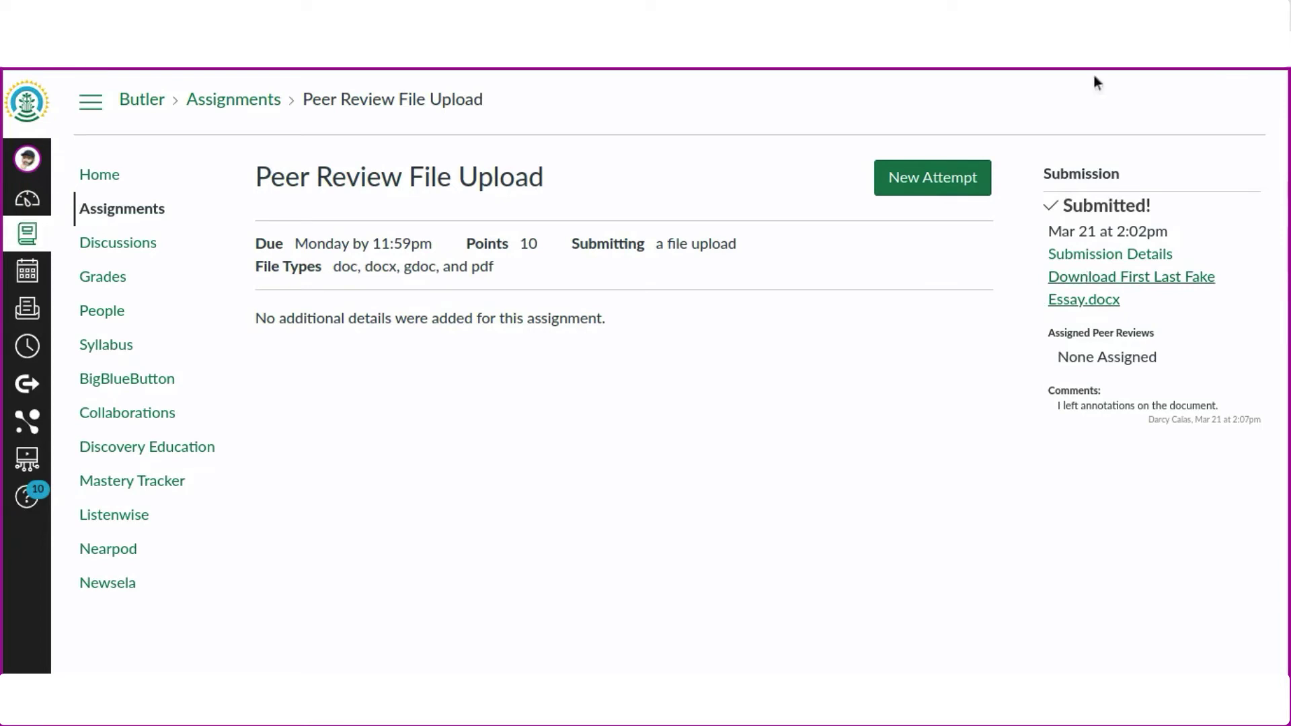
triple_click(1150, 406)
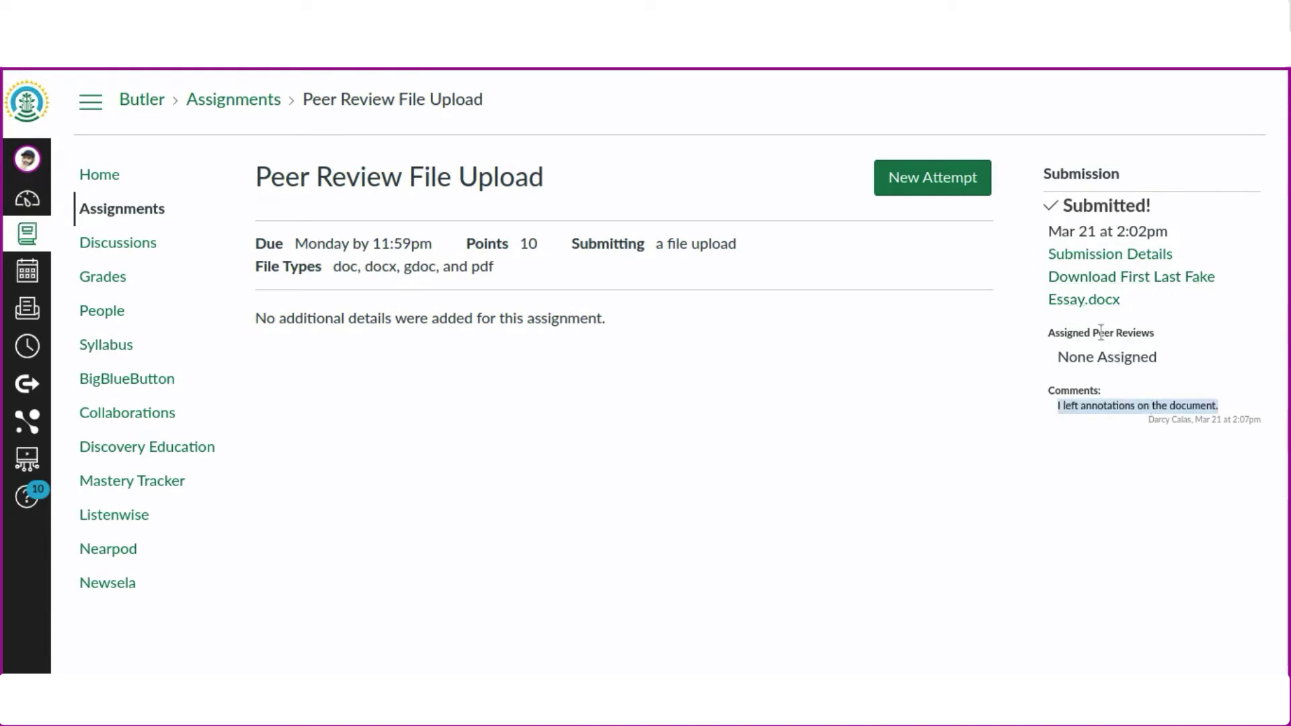
left_click(1067, 258)
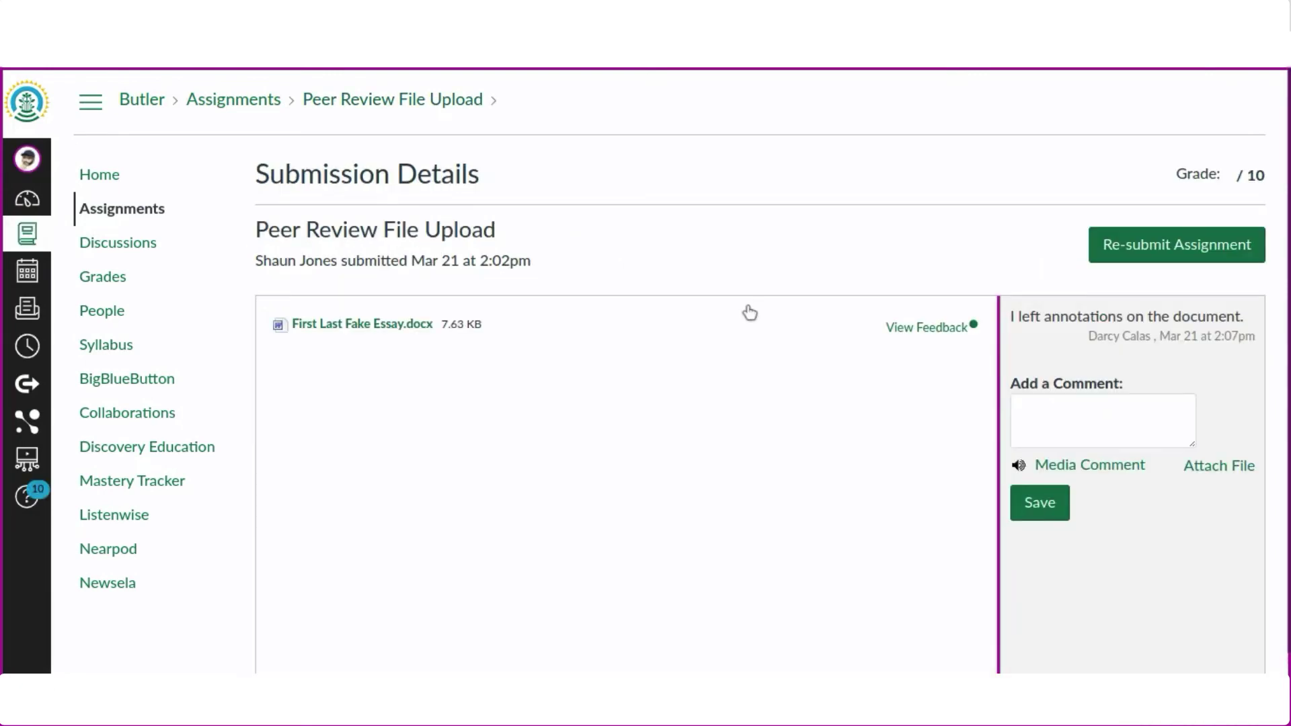
Open the essay's feedback preview and expand it to full-screen.
left_click(912, 329)
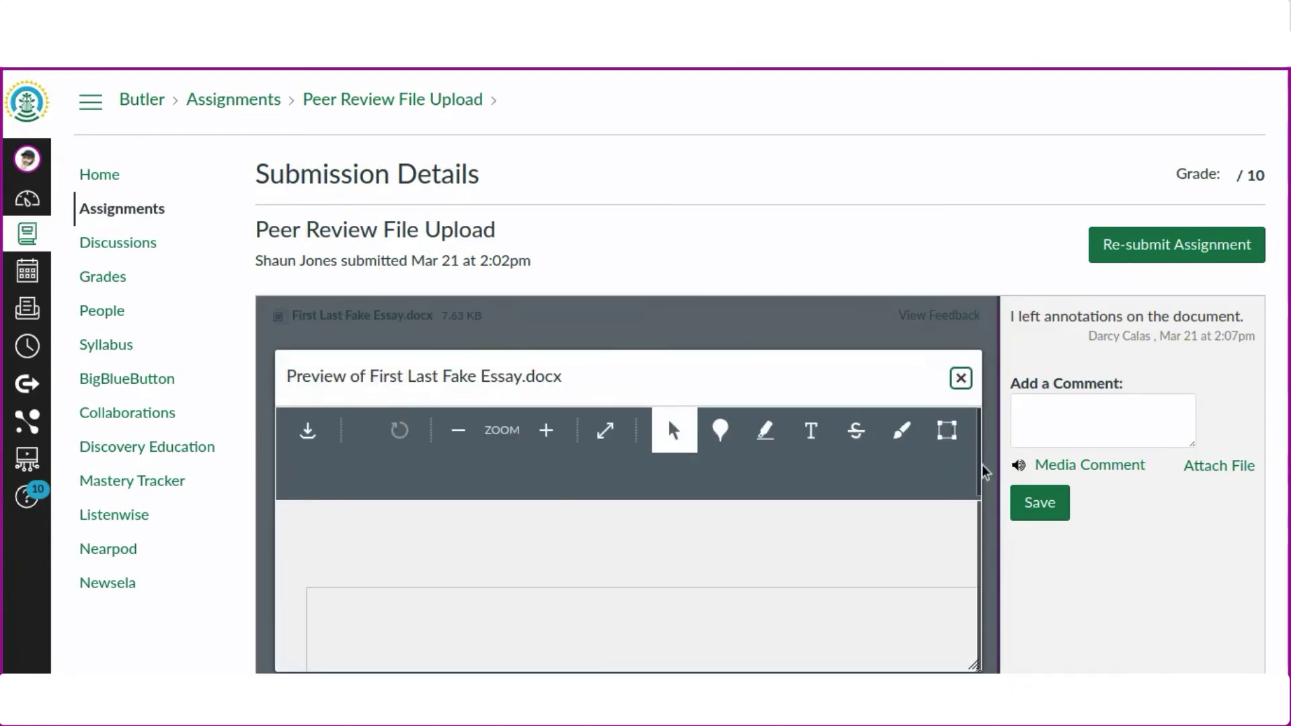
scroll(982, 469, "down", 1)
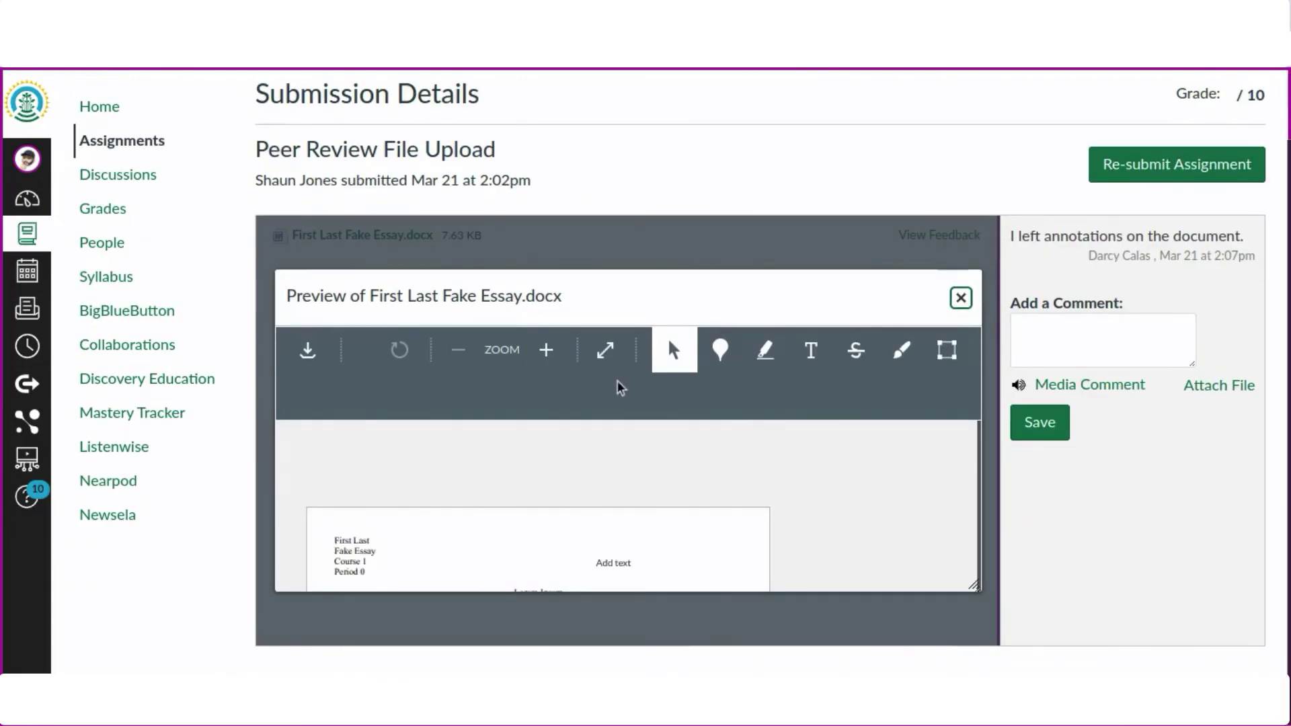
left_click(607, 364)
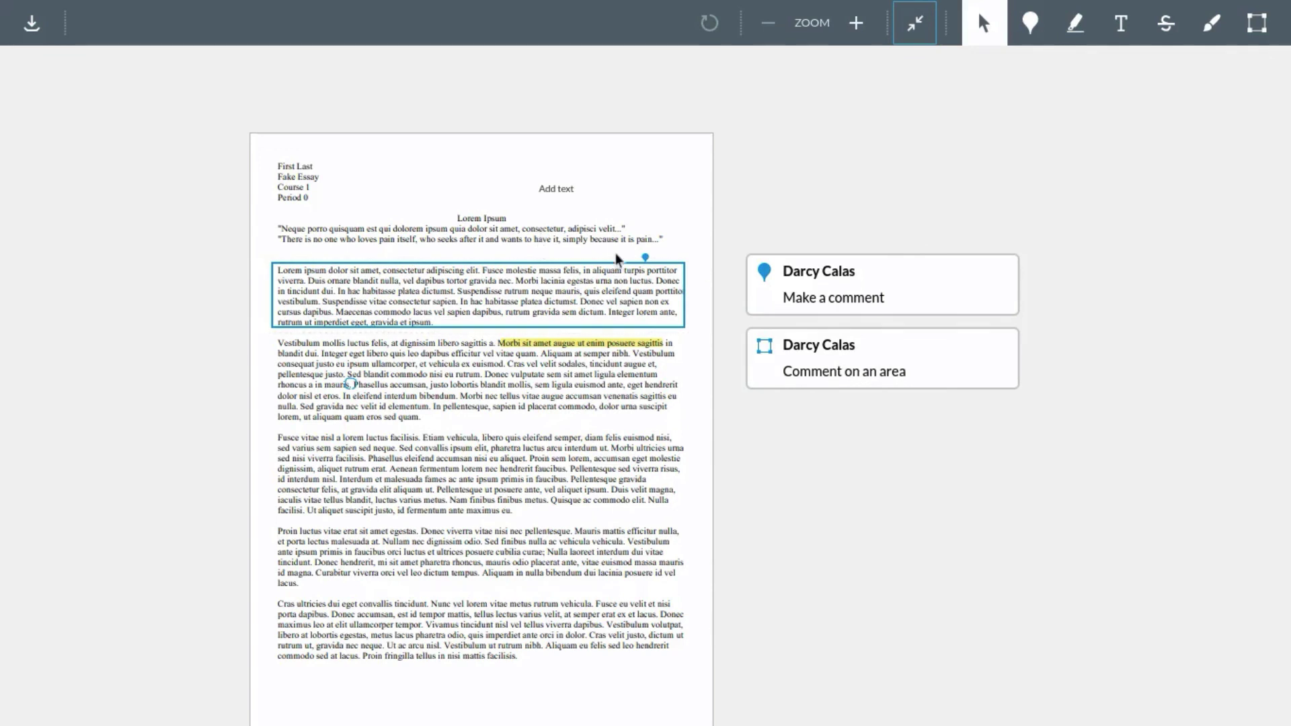
Open the area comment and the pin comment, then zoom the page in three times.
left_click(844, 351)
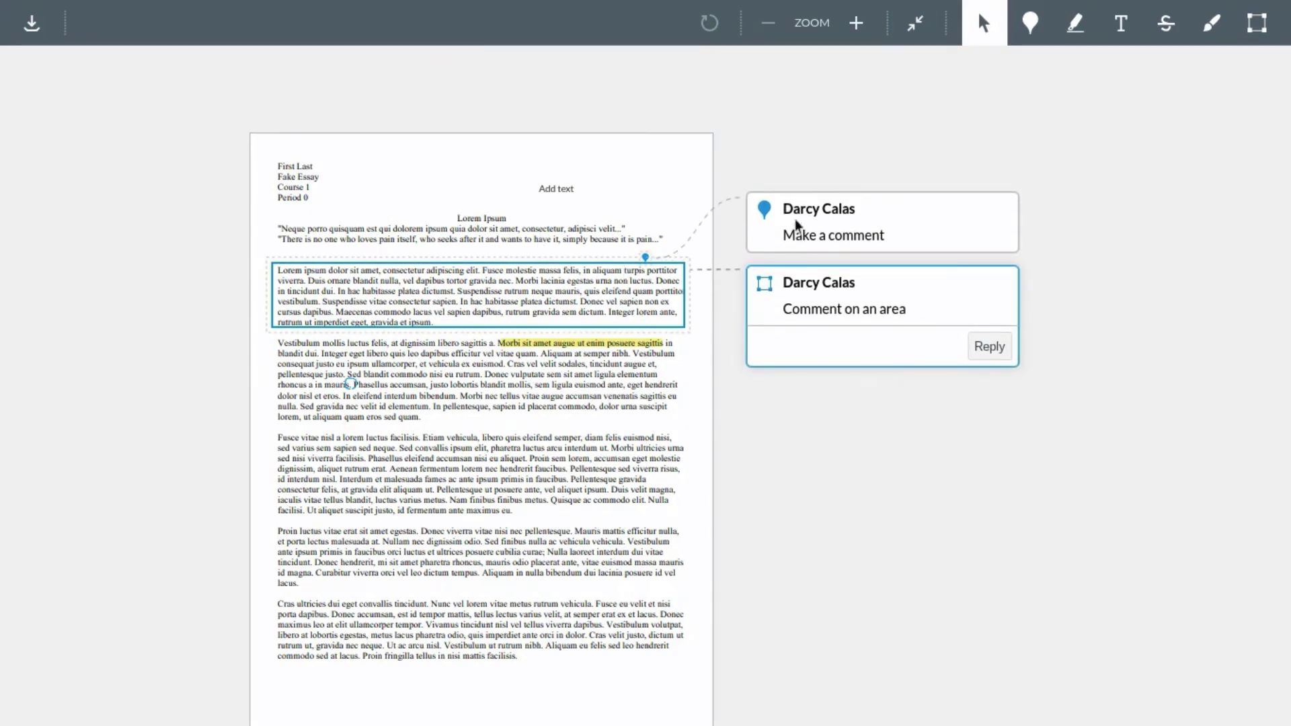
left_click(791, 206)
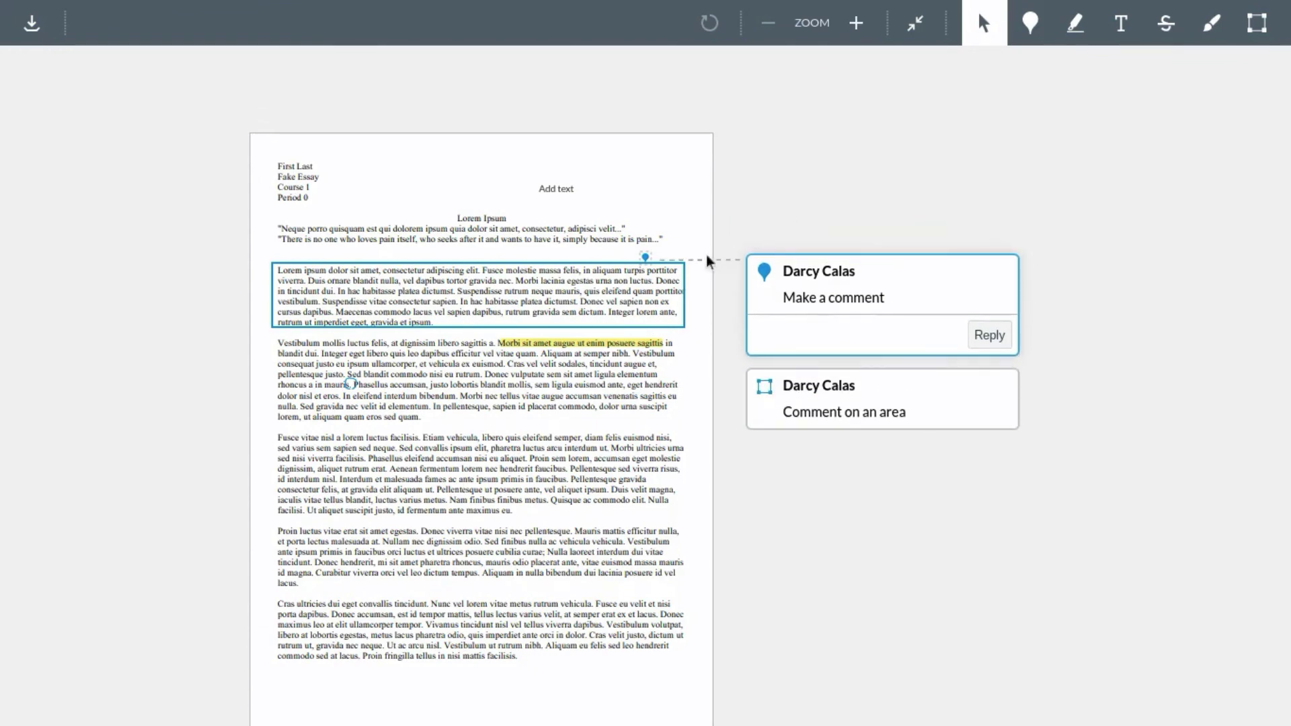
left_click(858, 24)
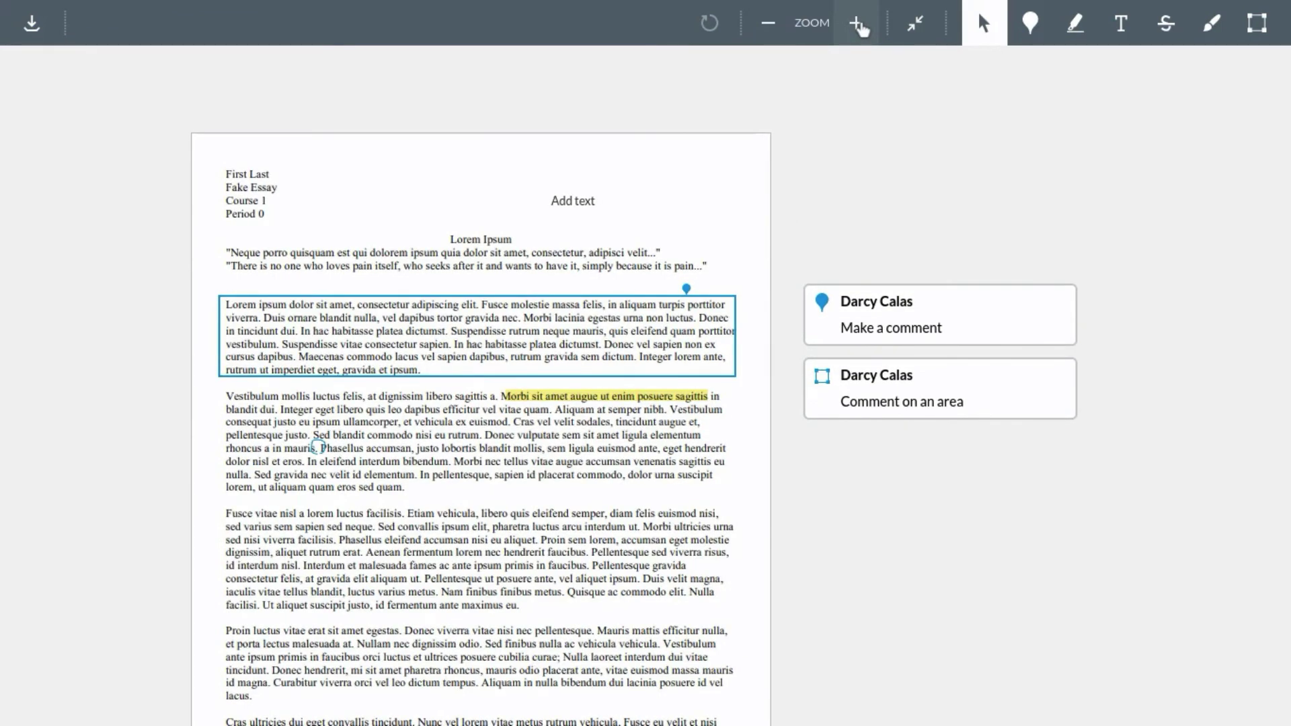
left_click(858, 24)
left_click(858, 24)
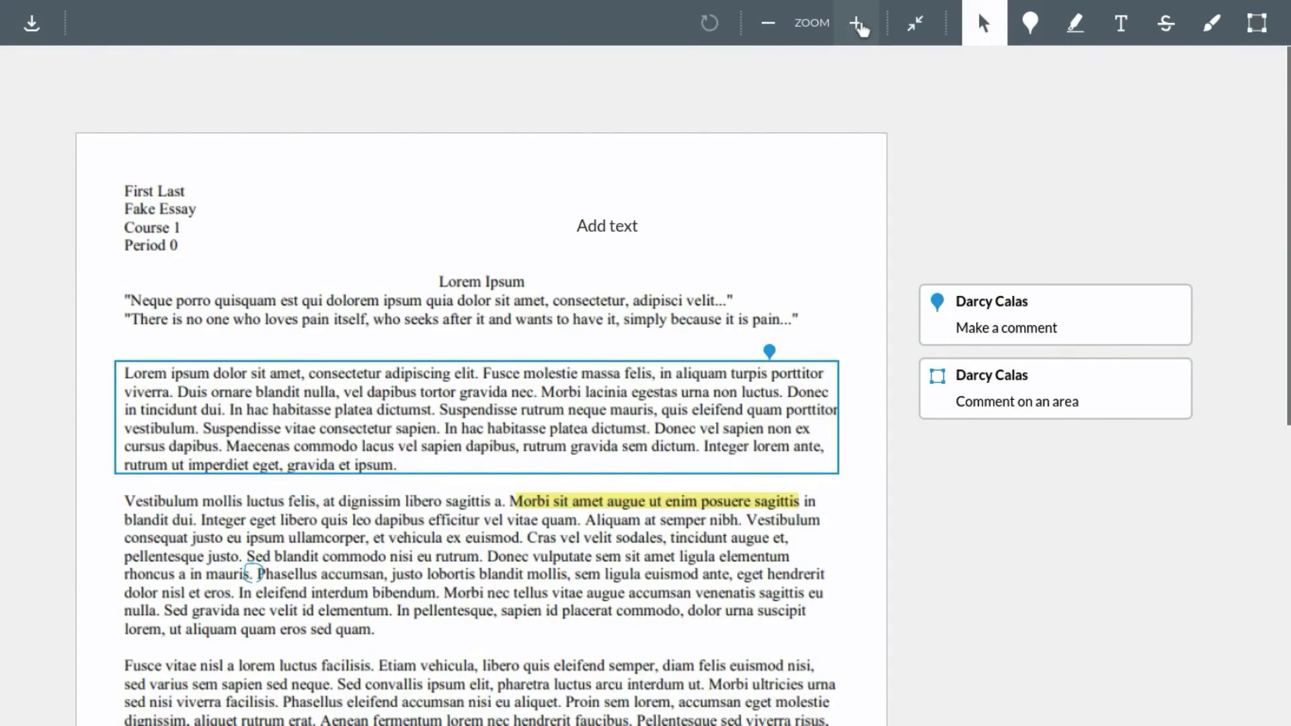